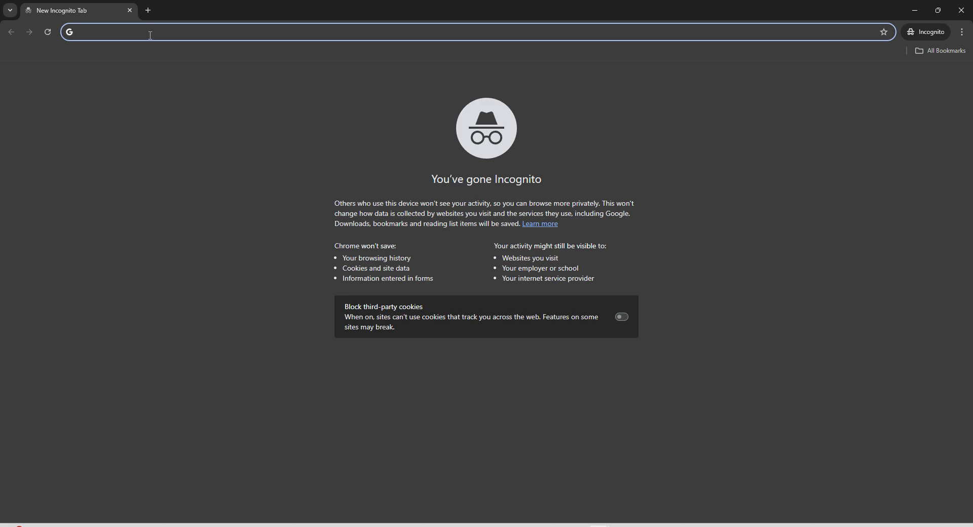
- Search the web for "python" and open the official Python.org website
type("python")
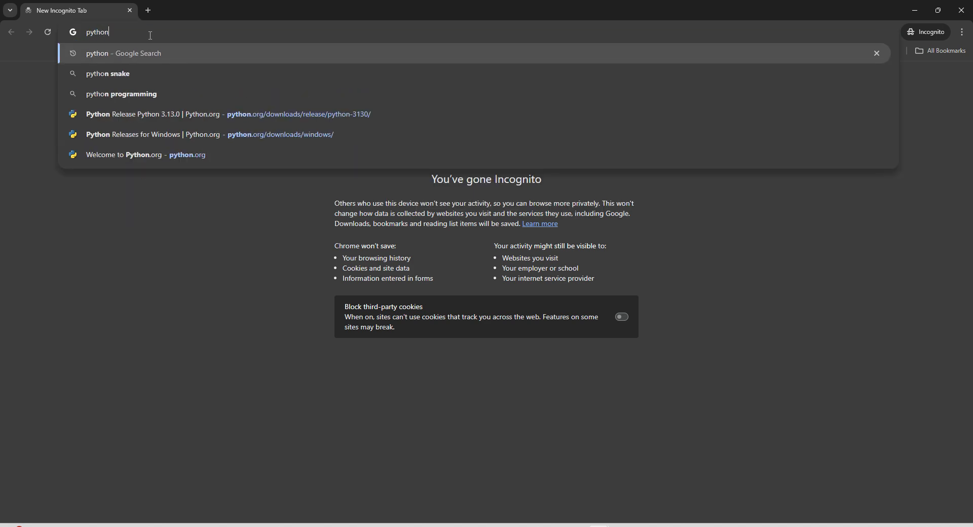
key("Return")
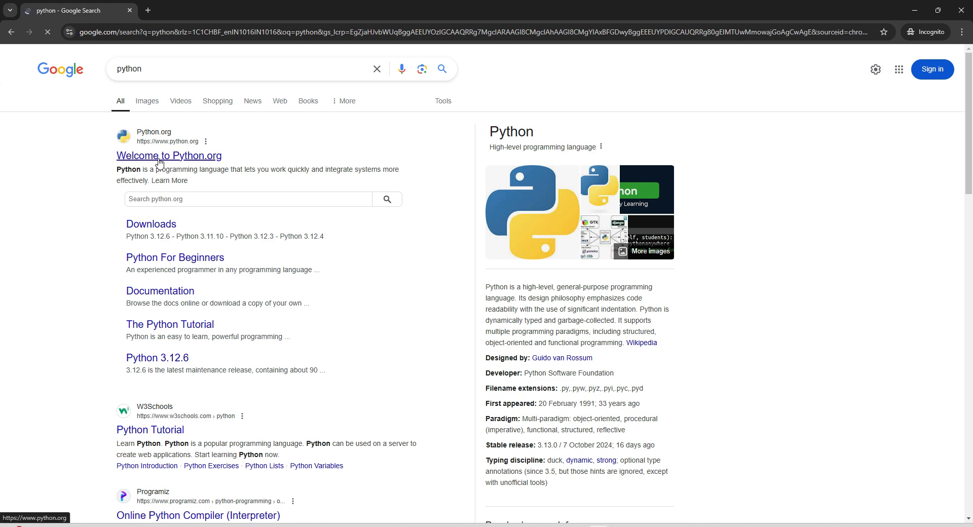
left_click(159, 158)
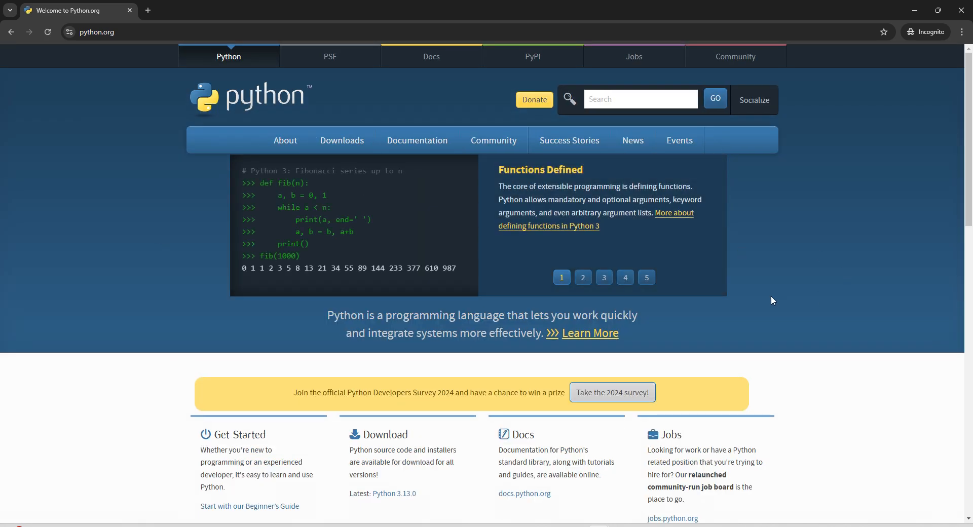
- Open the release page of the latest version, Python 3.13.0, from the homepage's Download section
scroll(771, 300, "down", 3)
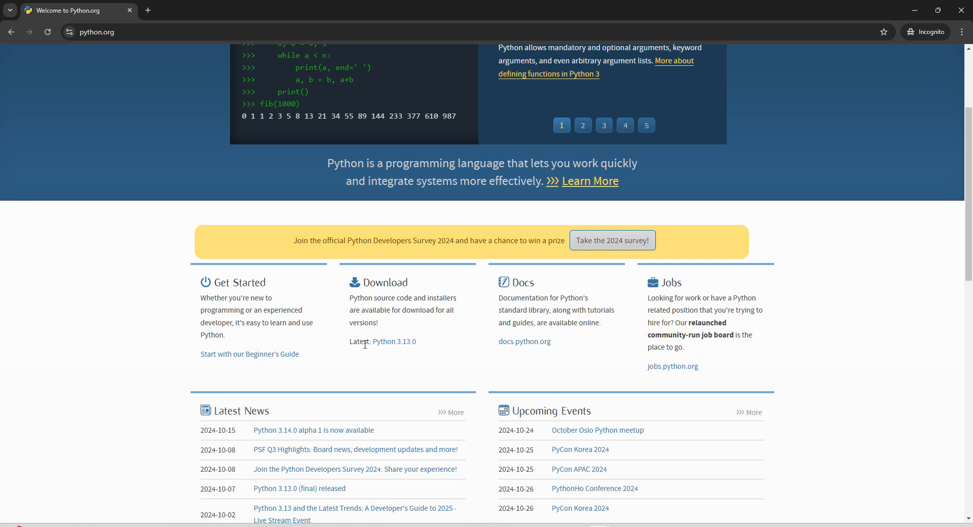
left_click_drag(374, 343, 418, 343)
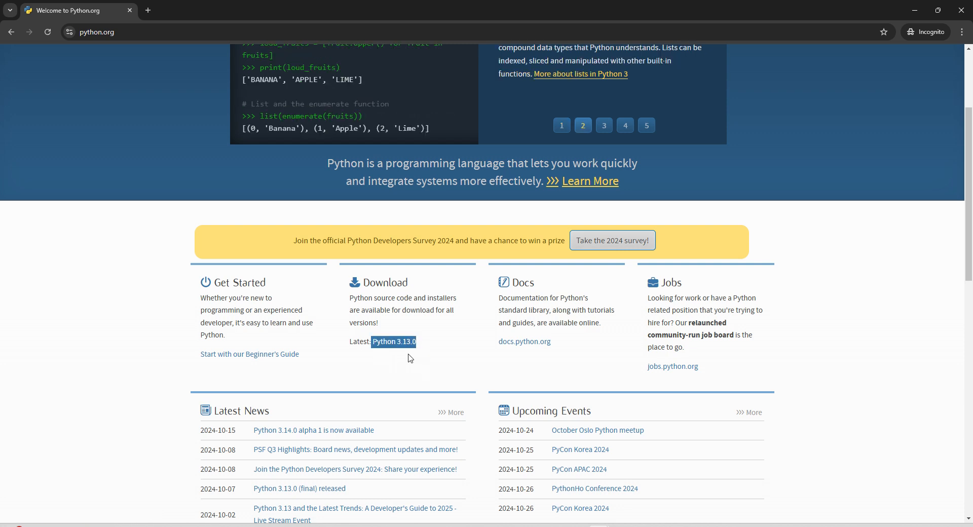
left_click(956, 352)
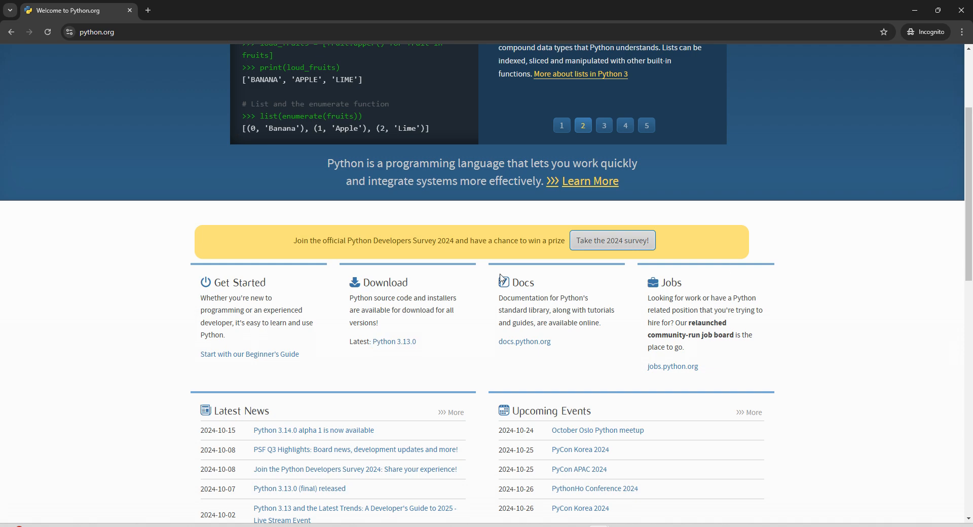
left_click(393, 343)
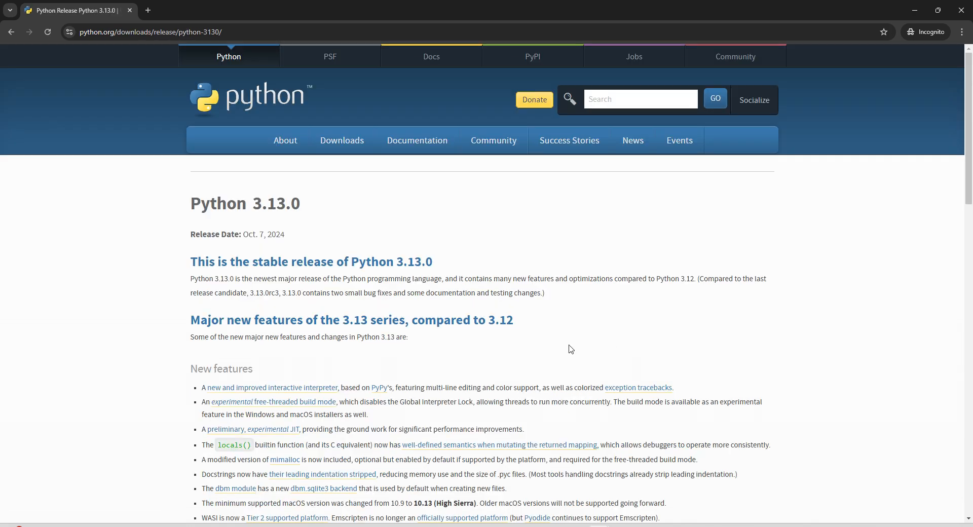
- Try to download the Windows installer (64-bit) from the release's file list, and cancel saving it over python-3.13.0-amd64
scroll(856, 324, "down", 1)
scroll(856, 325, "down", 15)
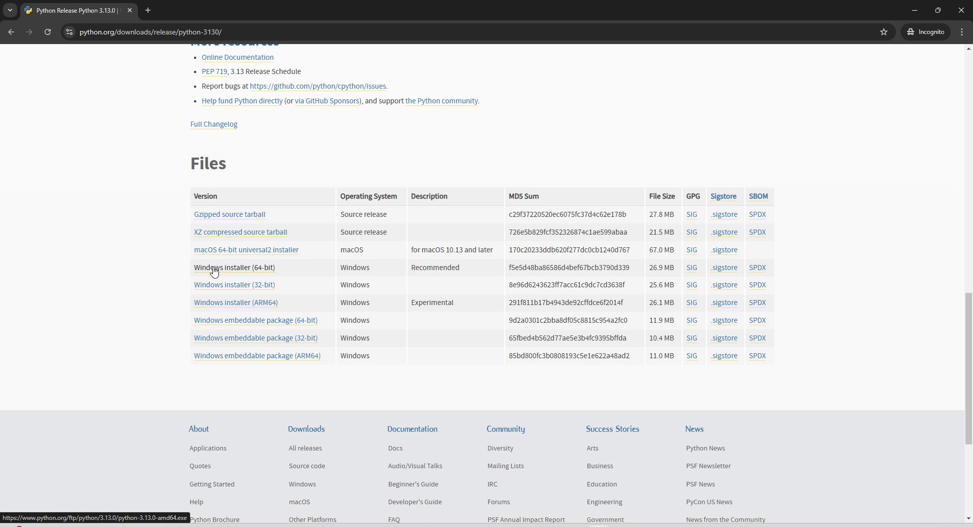
left_click(213, 271)
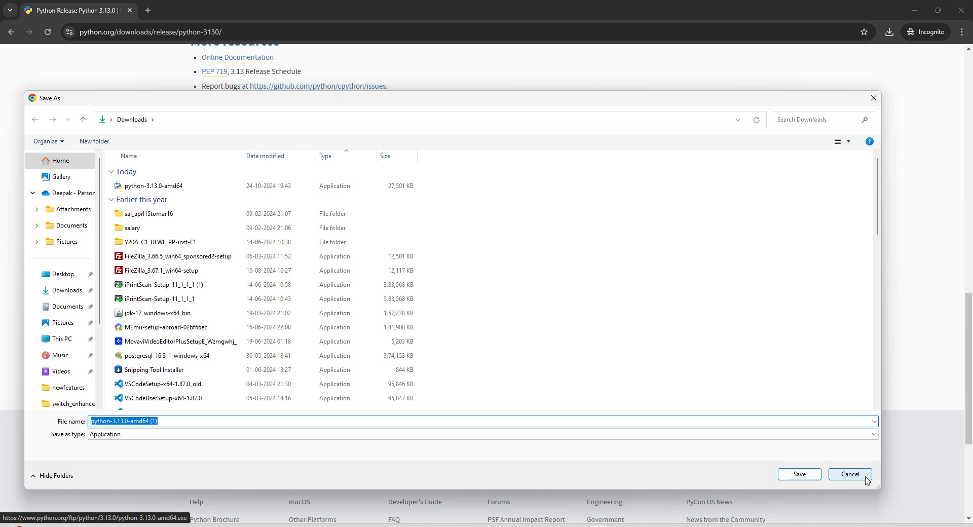
left_click(158, 188)
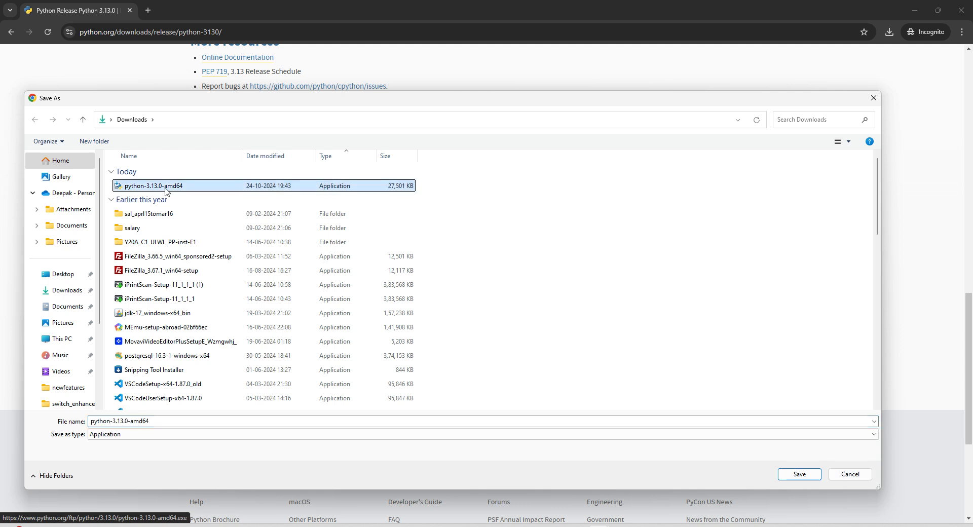
left_click(850, 474)
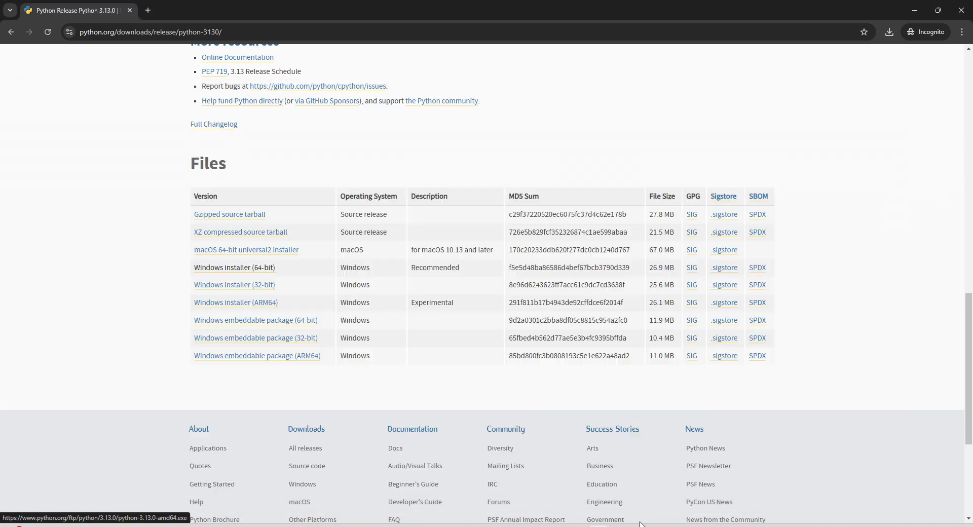
- Launch the already downloaded installer python-3.13.0-amd64.exe from the browser's recent download history
mouse_move(598, 525)
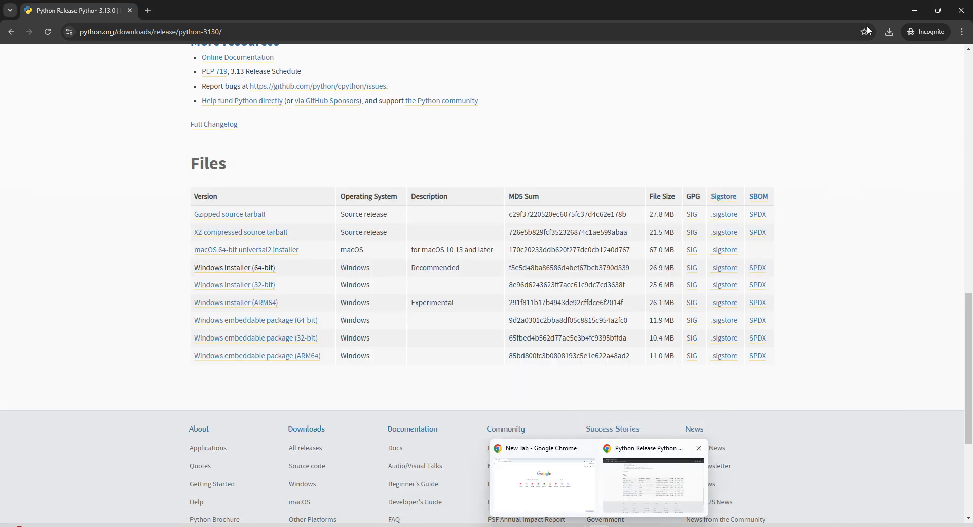
left_click(888, 31)
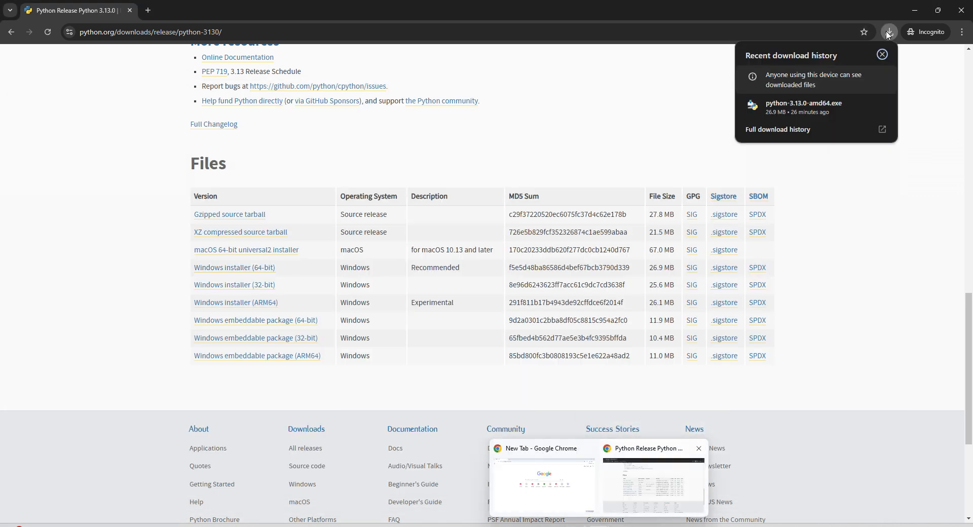
left_click(783, 109)
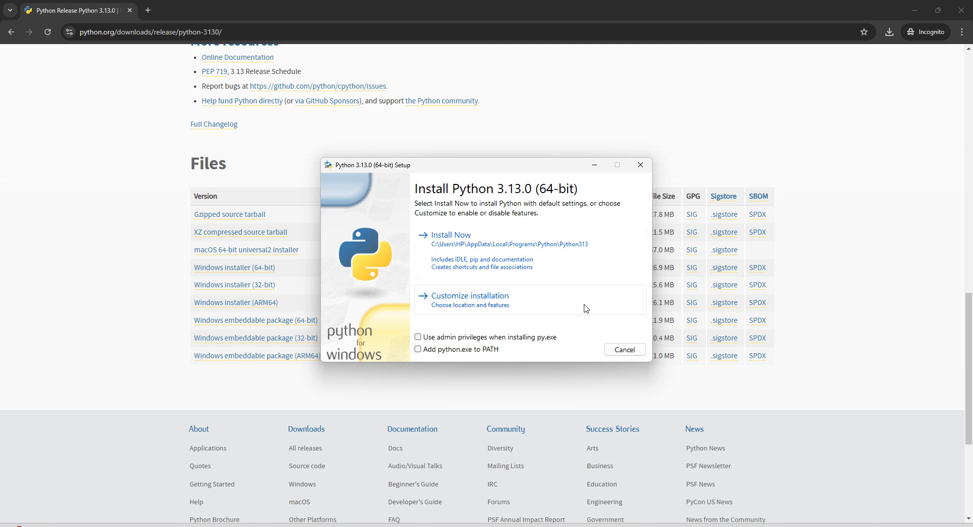
- Install Python 3.13.0 with default settings, using admin privileges for py.exe and adding python.exe to PATH, and close the setup
left_click(419, 338)
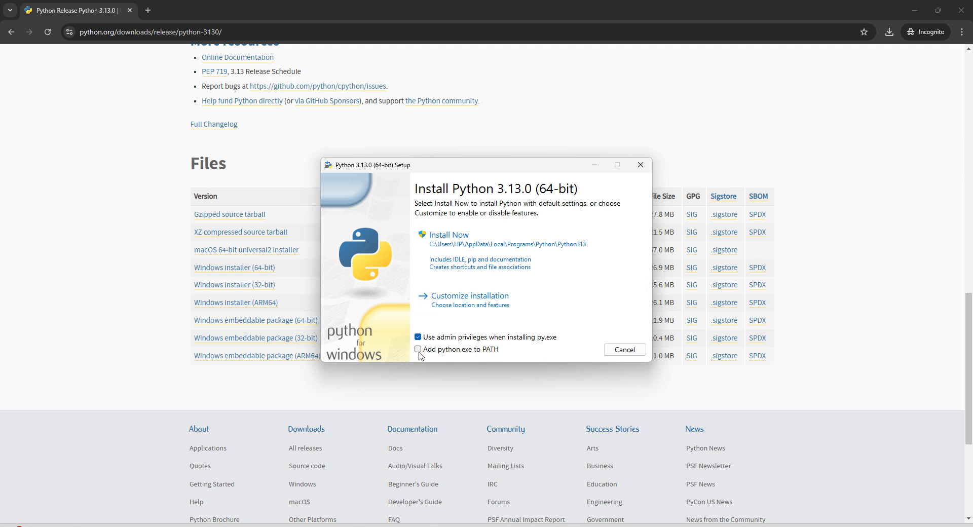
left_click(419, 349)
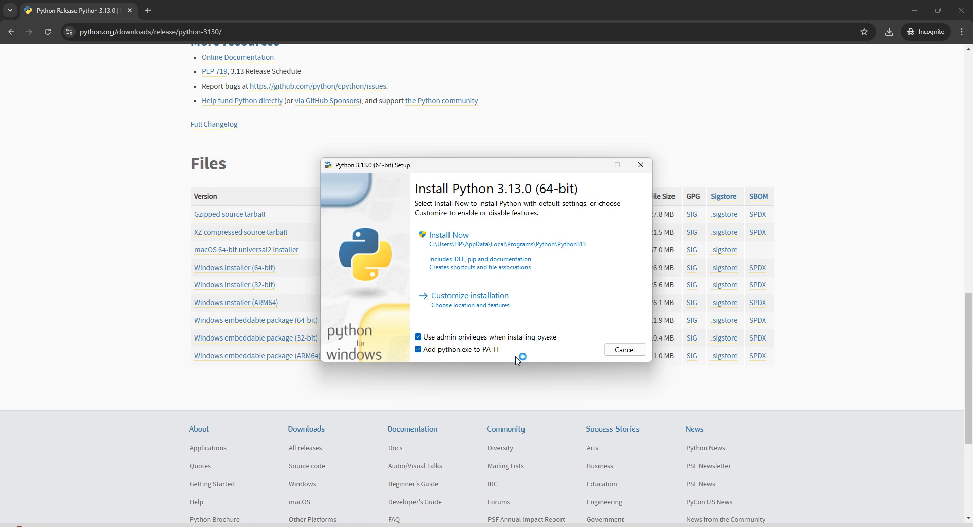
left_click(467, 238)
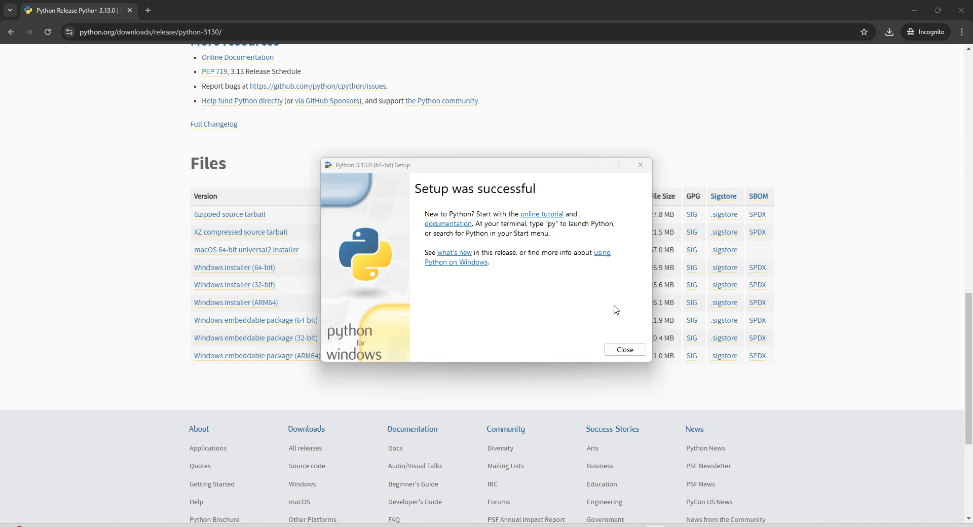
left_click(495, 342)
left_click(624, 350)
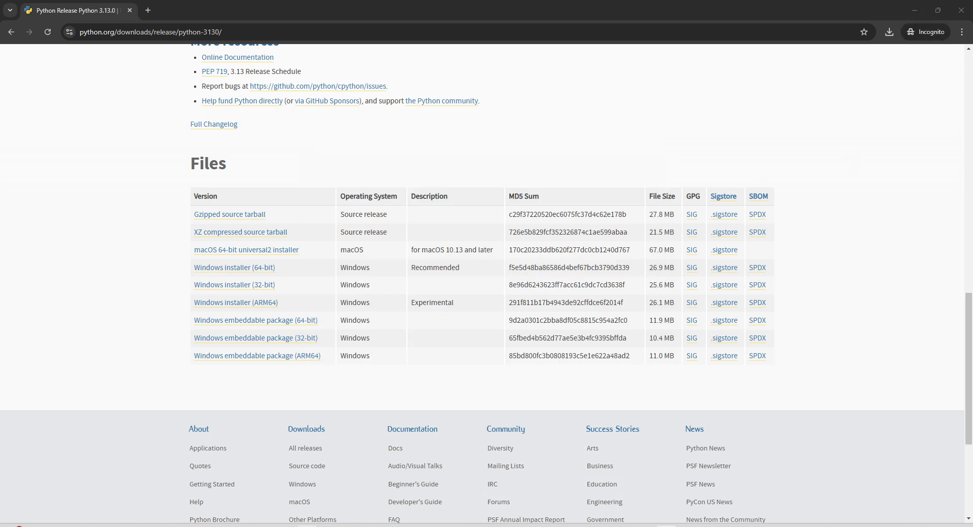
- Launch the Python 3.13 (64-bit) interpreter from the Python 3.13 folder among the installed Windows apps
key("super")
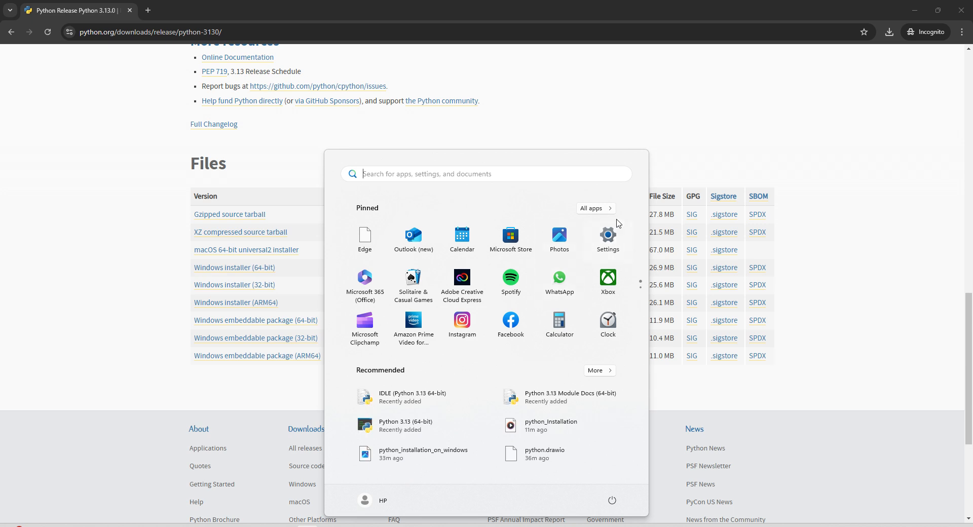
left_click(593, 209)
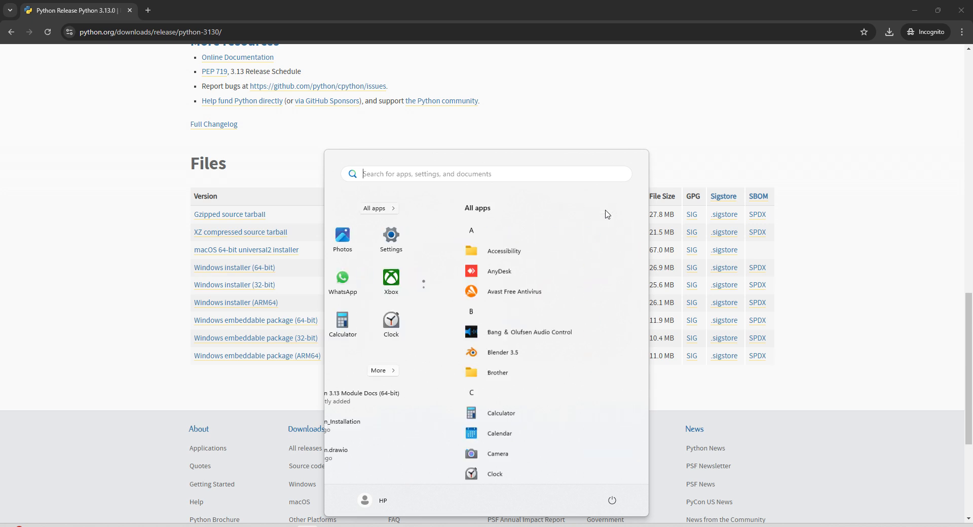
scroll(543, 415, "down", 5)
scroll(542, 416, "down", 10)
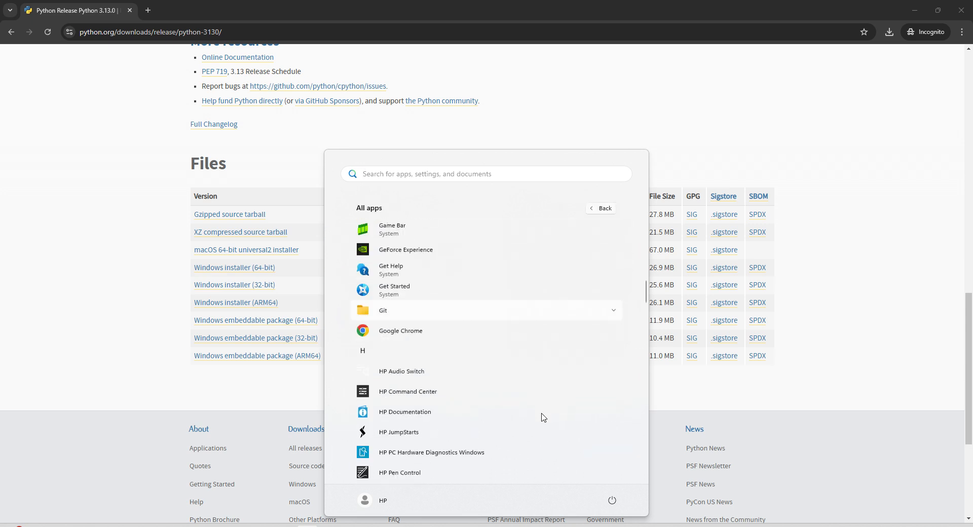
scroll(543, 418, "down", 10)
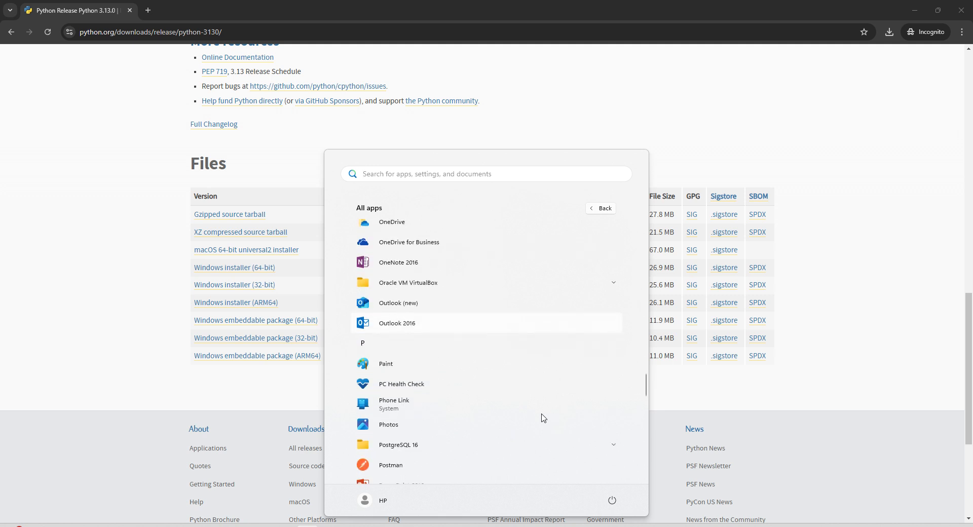
scroll(543, 418, "up", 8)
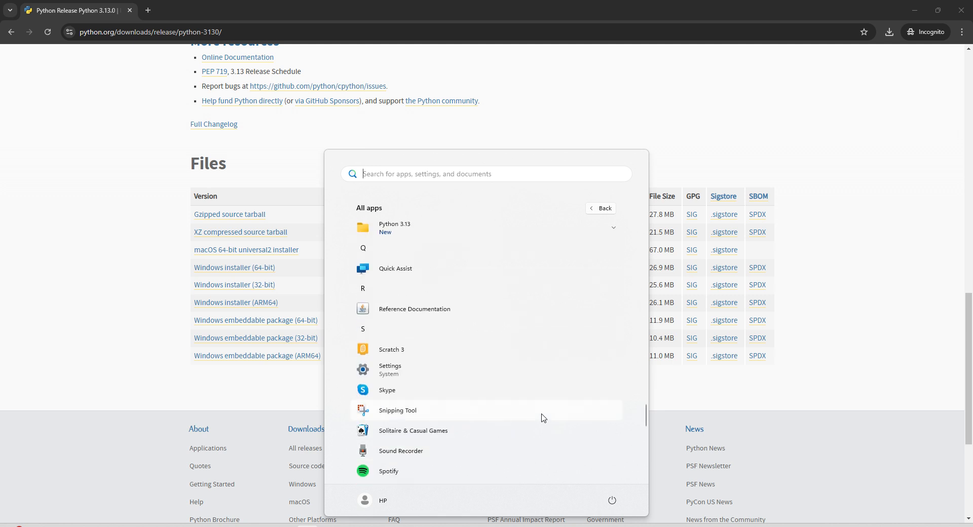
scroll(453, 427, "down", 2)
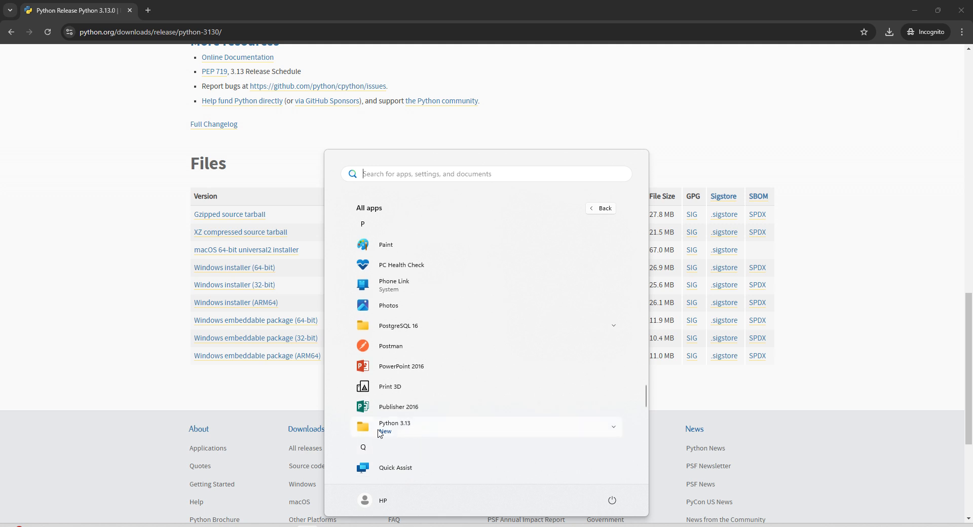
left_click(615, 430)
scroll(628, 403, "down", 2)
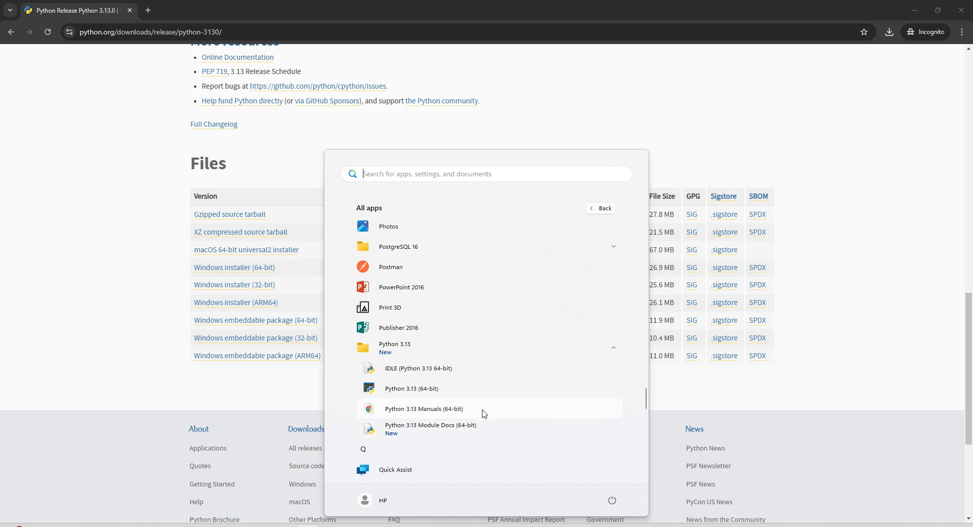
scroll(481, 413, "down", 1)
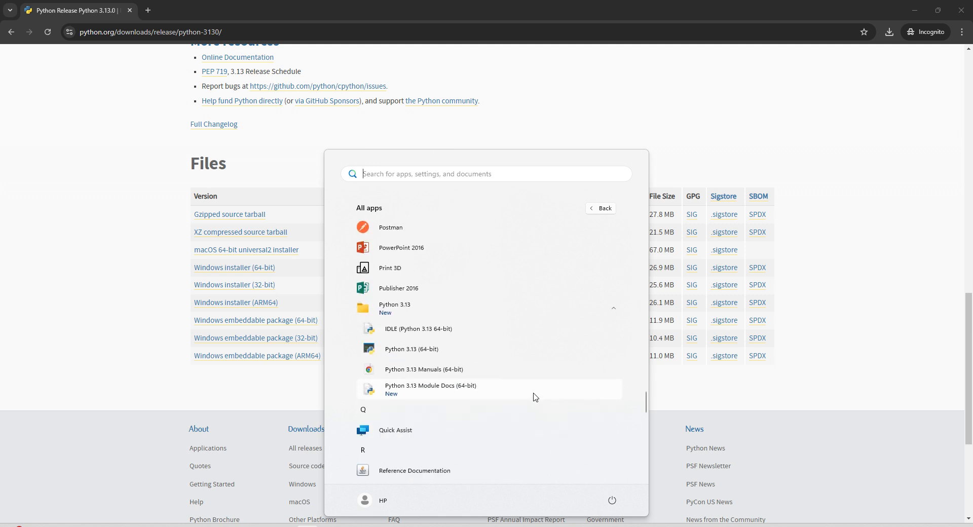
left_click(407, 351)
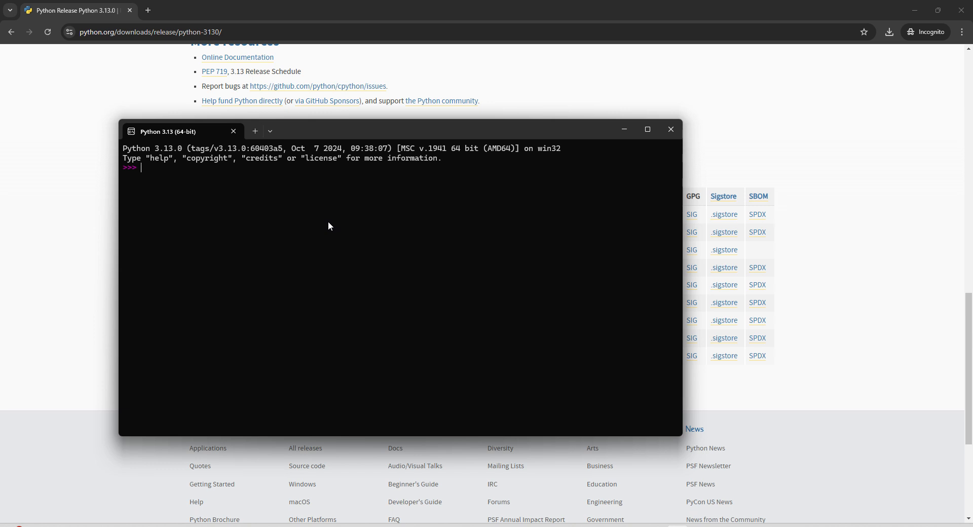
- Run print("Welcome to Python") in the interpreter and check the printed line
type("print")
type("(\"Welcome to Python")
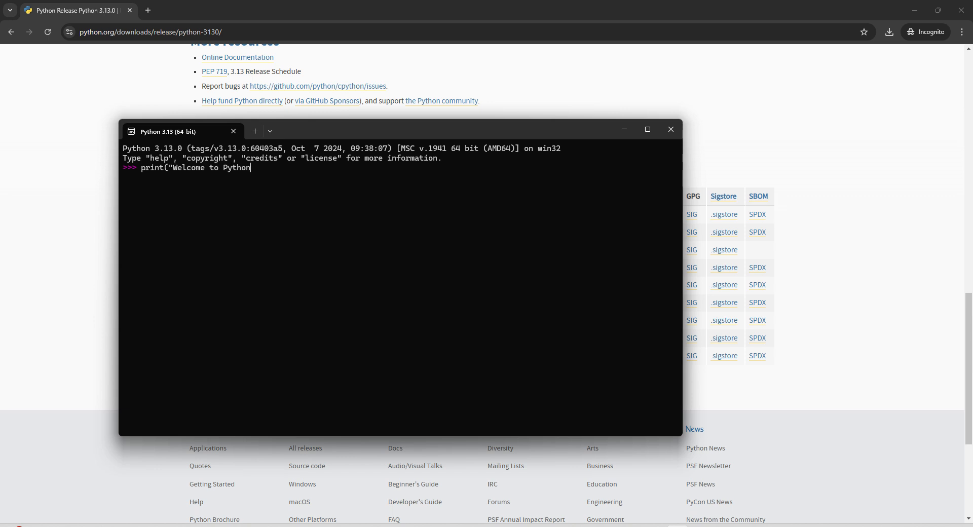
type("\")(")
key("Return")
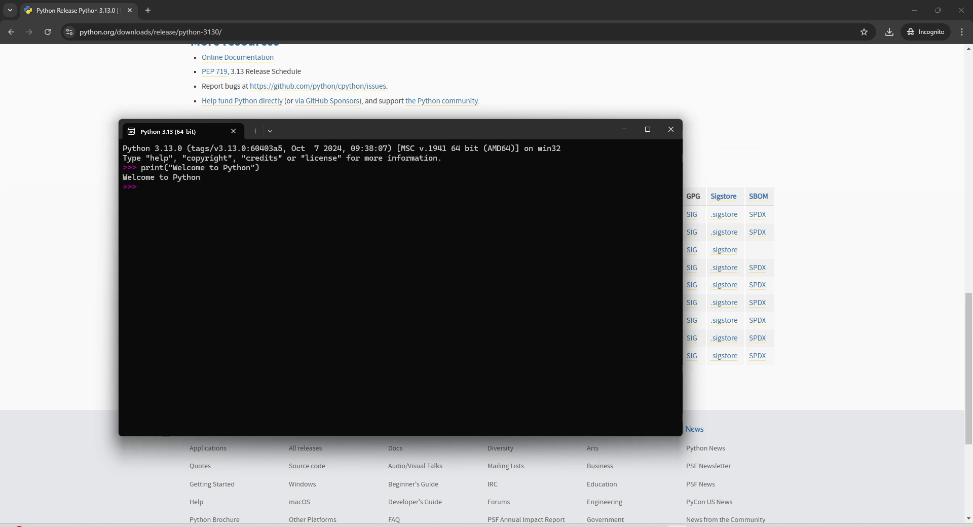
left_click_drag(123, 178, 209, 178)
left_click(189, 195)
- Evaluate 1+2 in the Python interpreter and minimize its window
type("1+2")
key("Return")
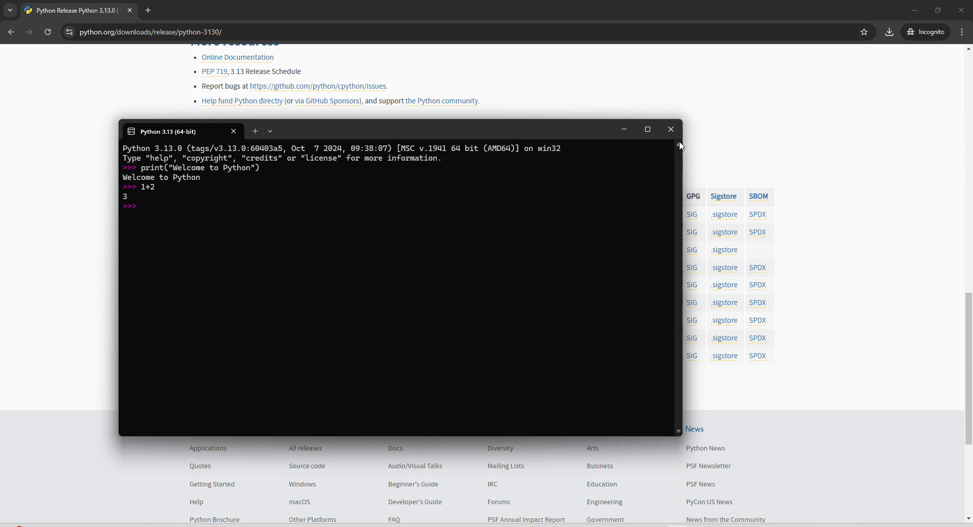
left_click(624, 131)
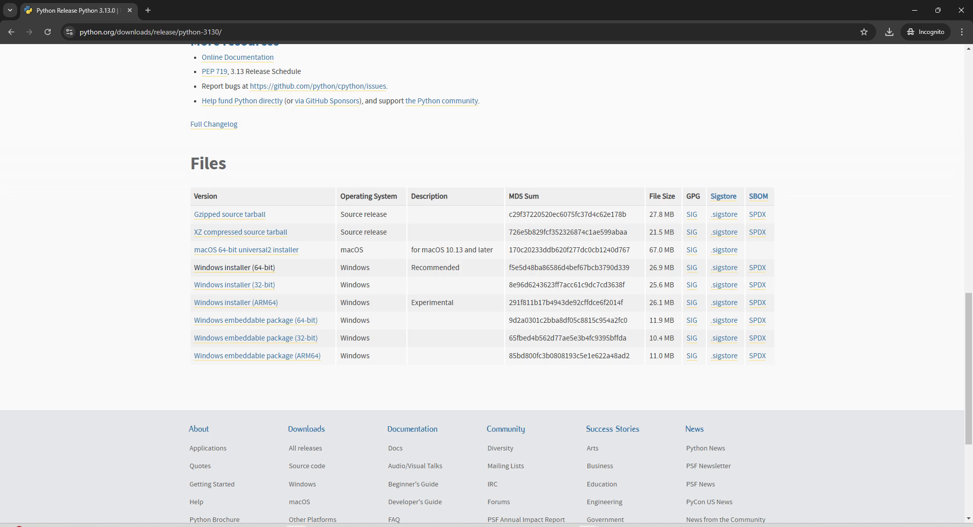
- Launch IDLE (Python 3.13 64-bit) from the Python 3.13 folder among the installed Windows apps and maximize its shell window
key("super")
left_click(612, 210)
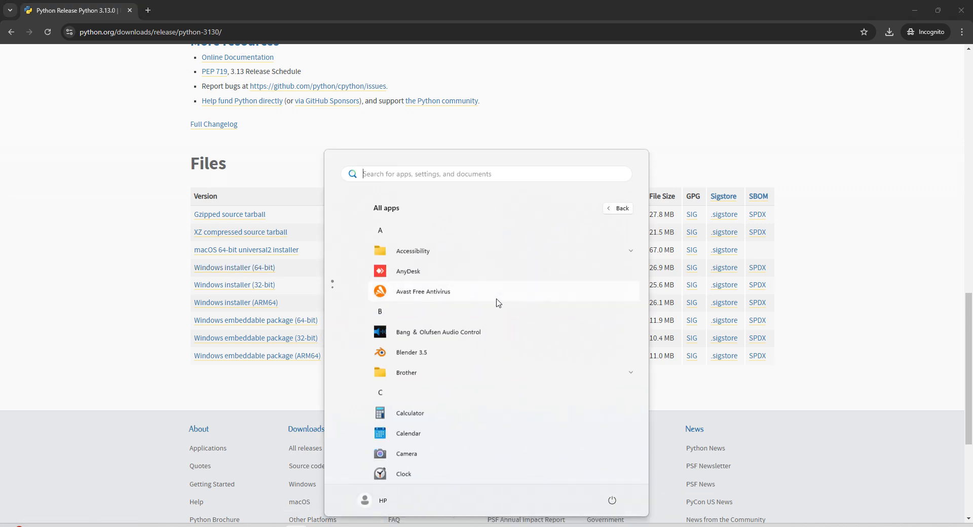
scroll(532, 415, "down", 15)
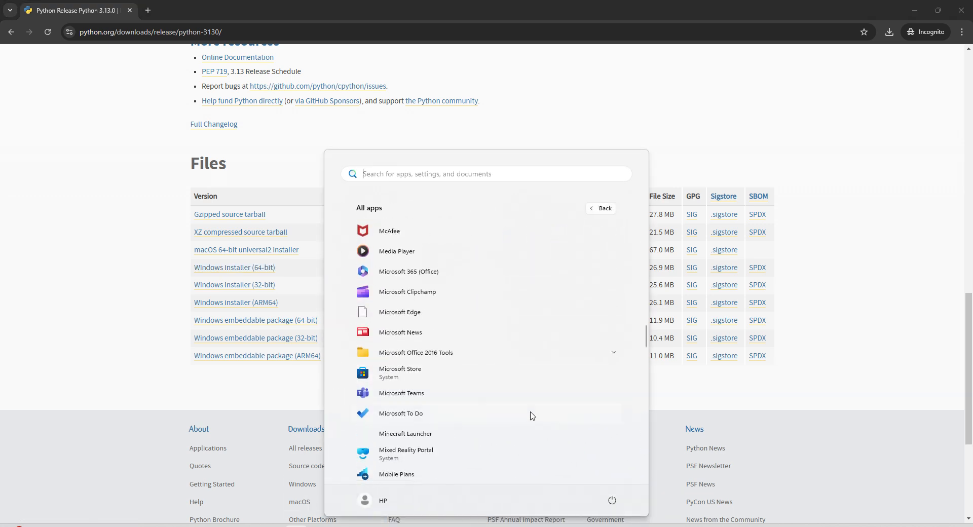
scroll(531, 416, "down", 12)
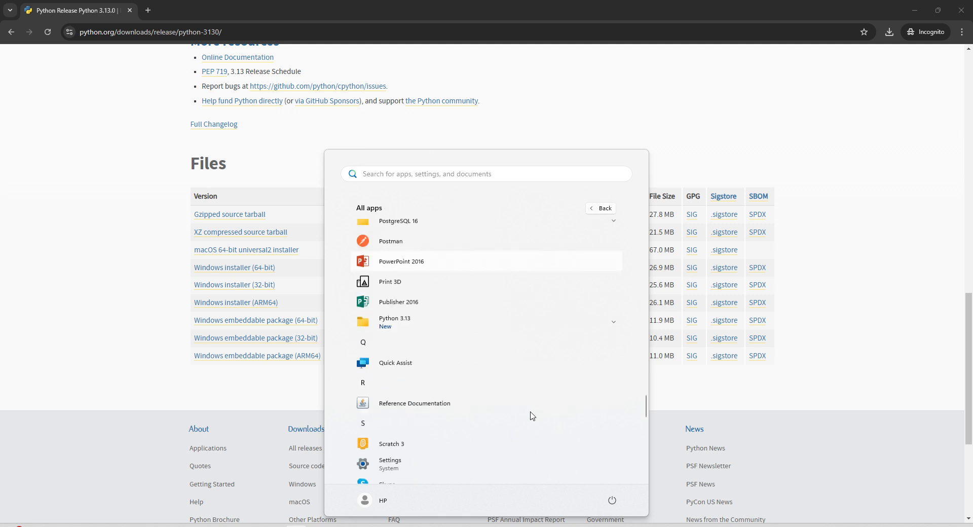
scroll(531, 416, "down", 1)
scroll(530, 413, "down", 2)
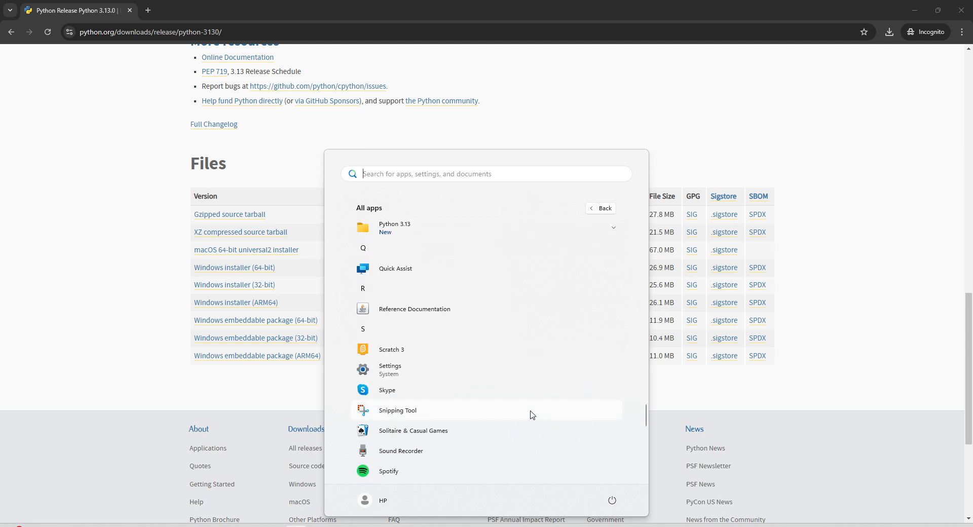
scroll(537, 375, "up", 3)
left_click(615, 308)
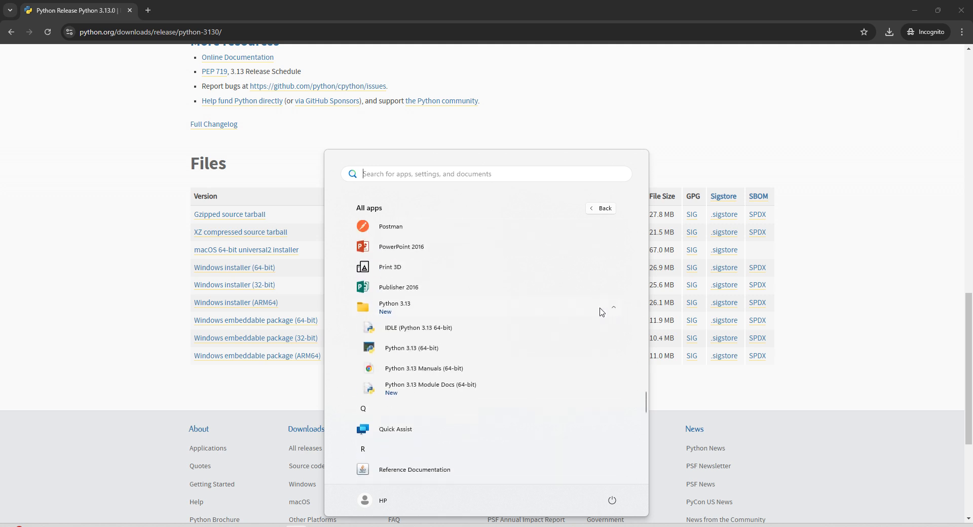
left_click(418, 328)
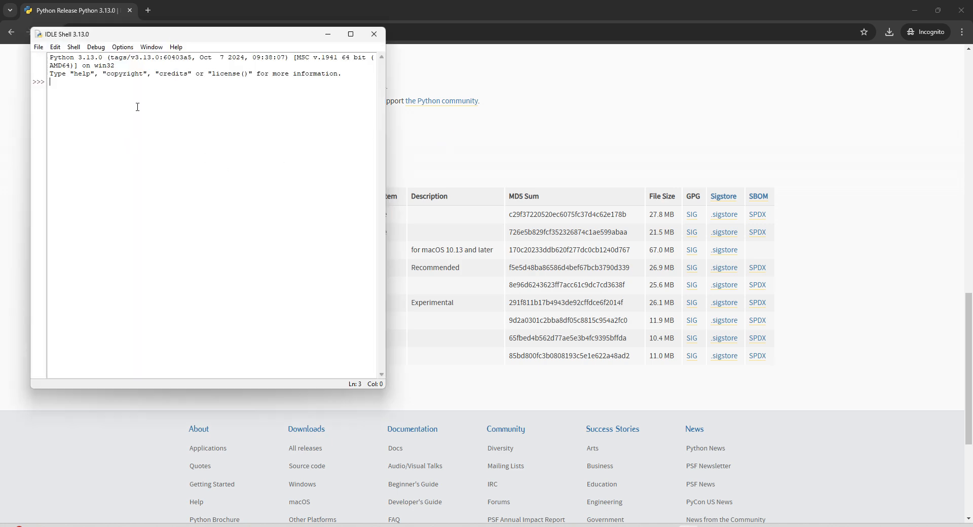
left_click(350, 34)
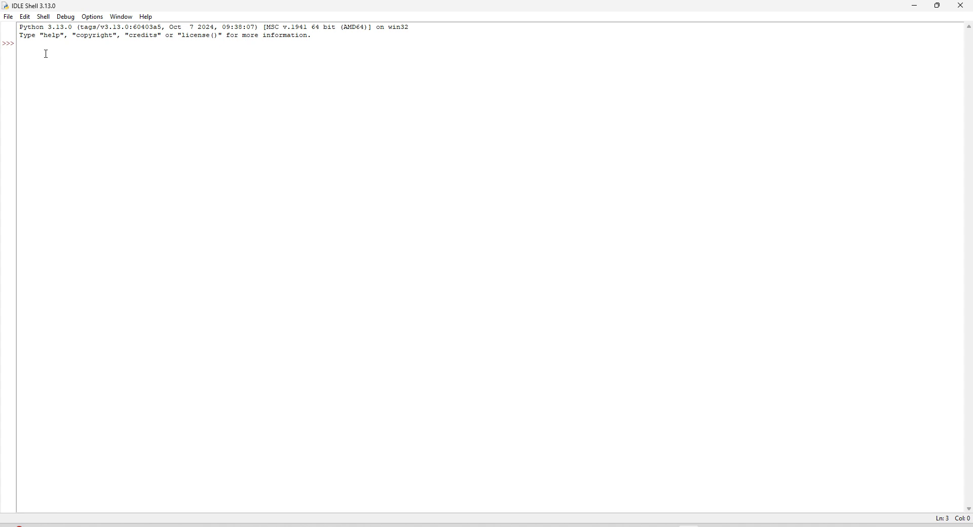
- Run print("Python the most popular Language") in the IDLE shell
type("print(\"Python the")
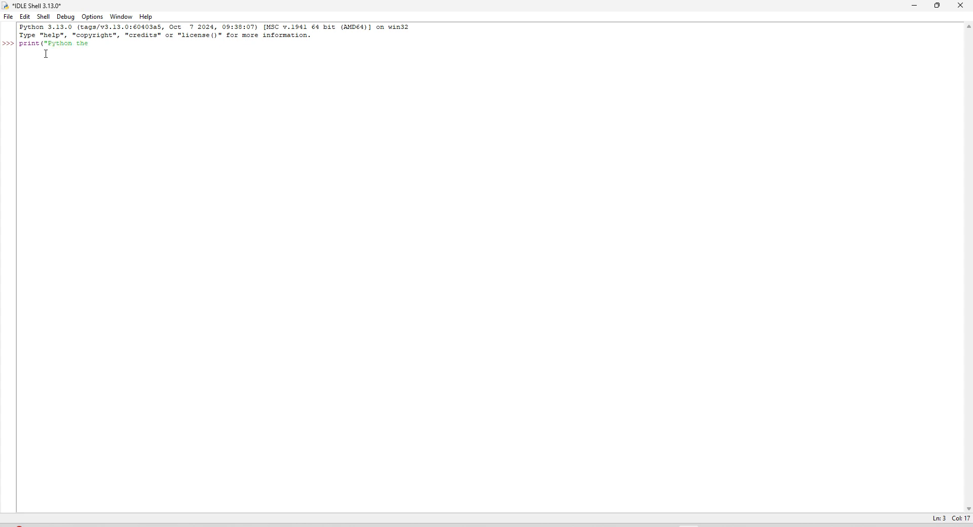
type(" most popular Language\")")
key("Return")
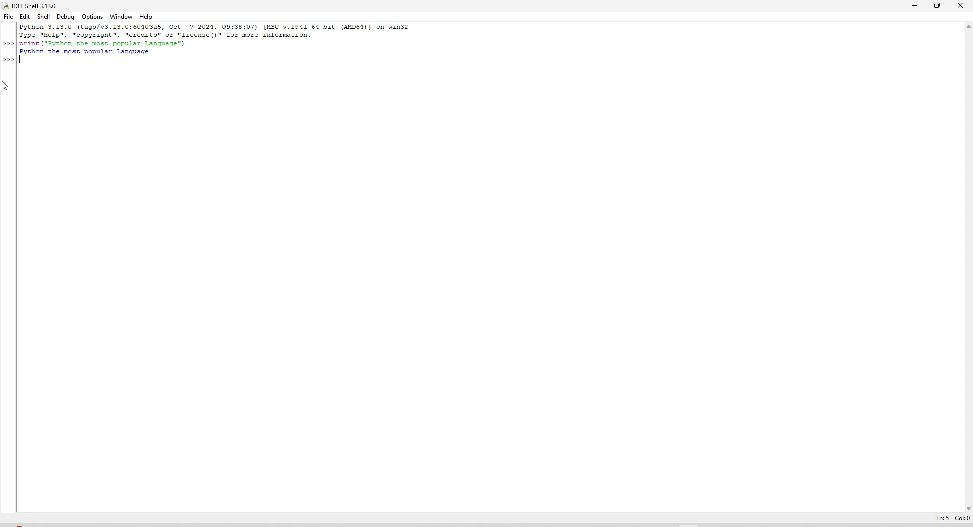
- Examine the line printed by the shell below the print command, highlighting its words
left_click_drag(20, 52, 176, 55)
left_click(111, 72)
double_click(41, 53)
double_click(71, 52)
double_click(137, 51)
left_click(103, 58)
double_click(103, 53)
left_click(105, 72)
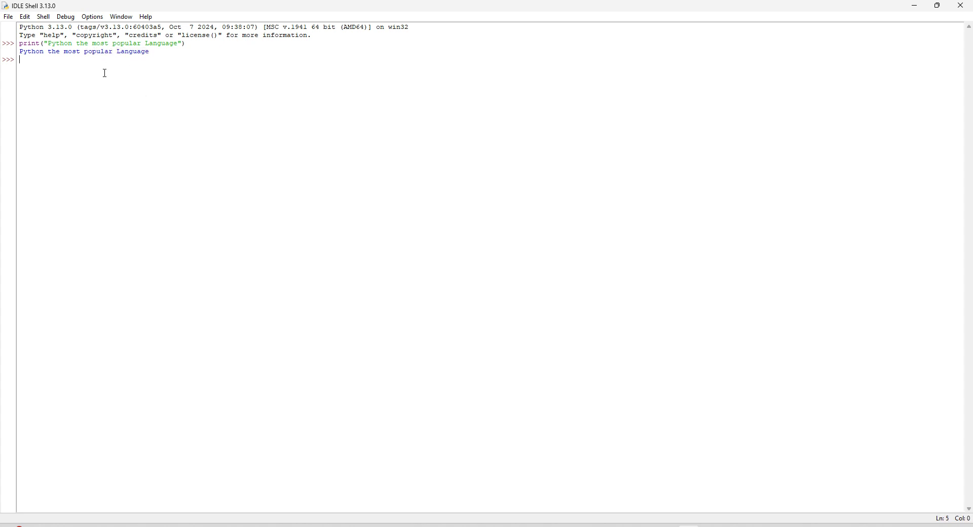
double_click(37, 52)
left_click(662, 481)
- Bring up the Python 3.13 (64-bit) interpreter window to review its commands, then minimize it again
mouse_move(666, 526)
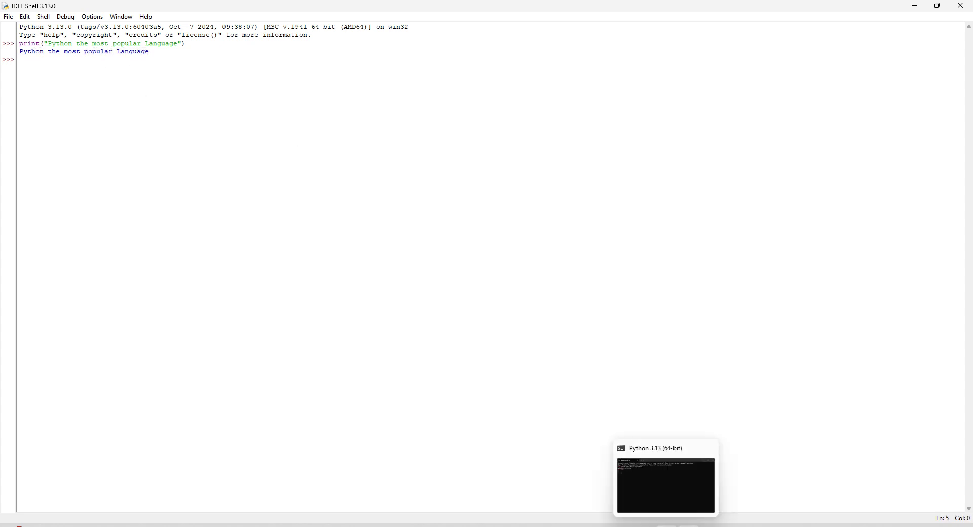
left_click(672, 491)
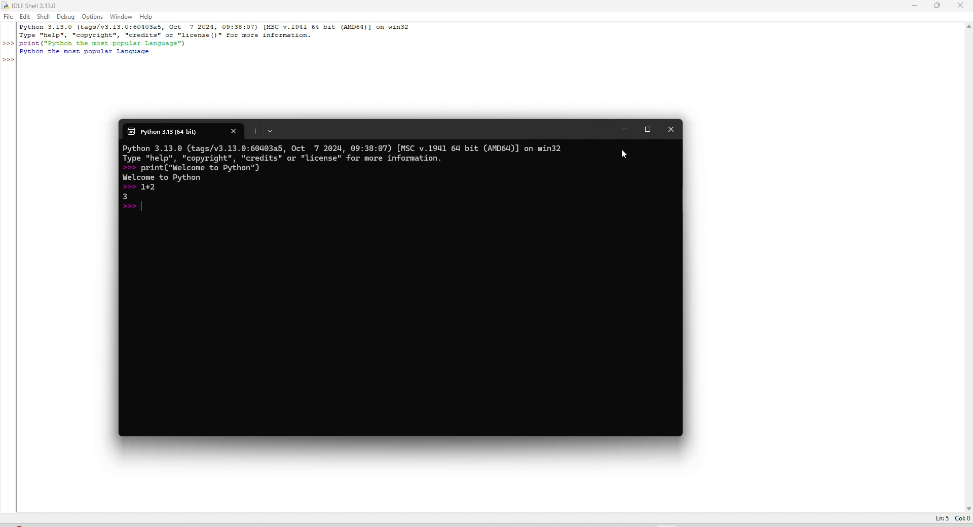
left_click(625, 130)
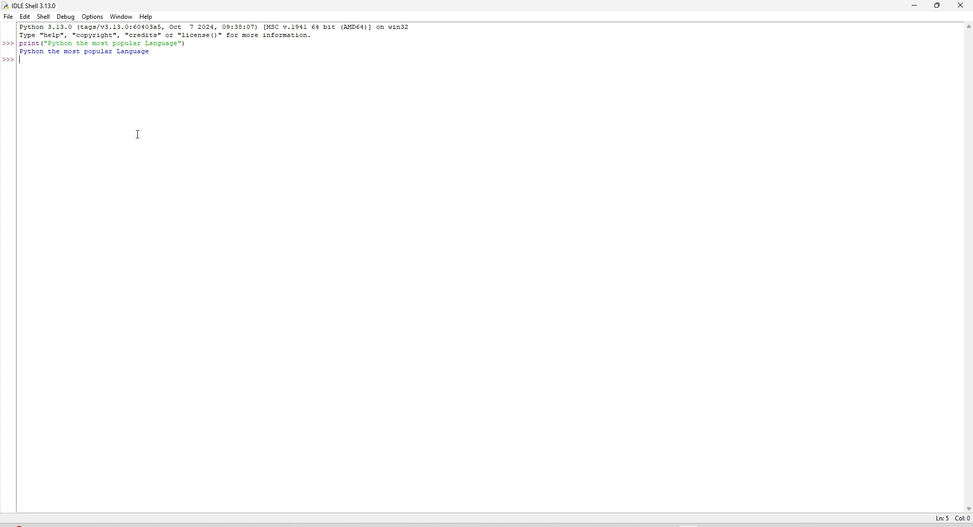
- Create a new IDLE file and copy the statement print("Python the most popular Language") from the shell into it
left_click(8, 17)
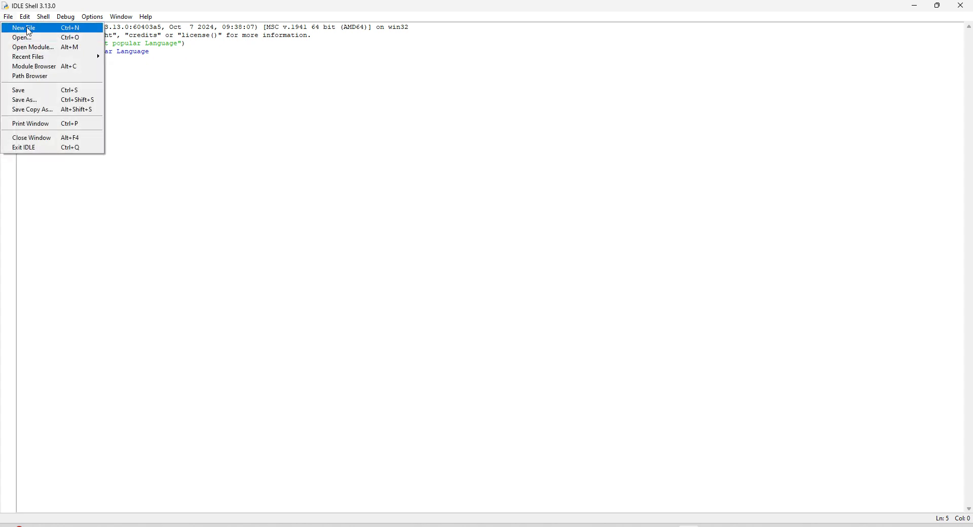
left_click(29, 31)
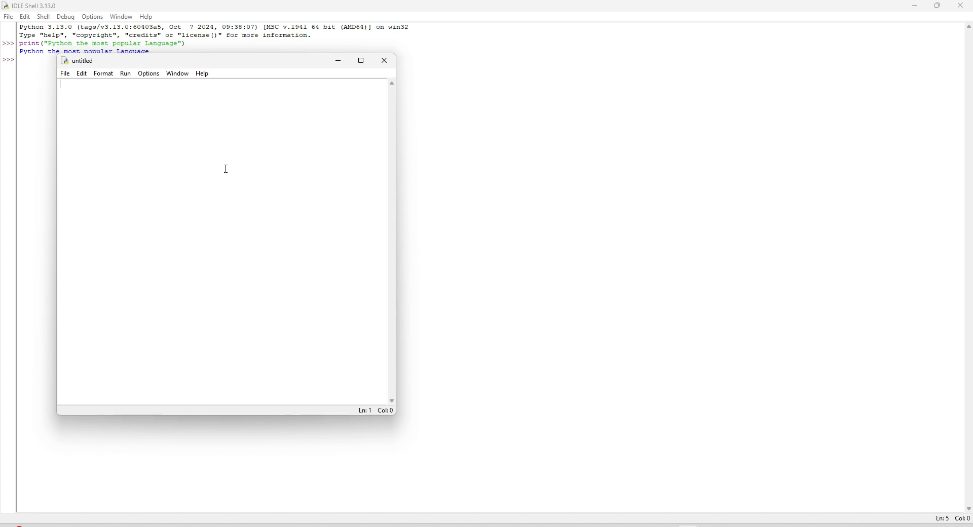
left_click_drag(20, 44, 193, 44)
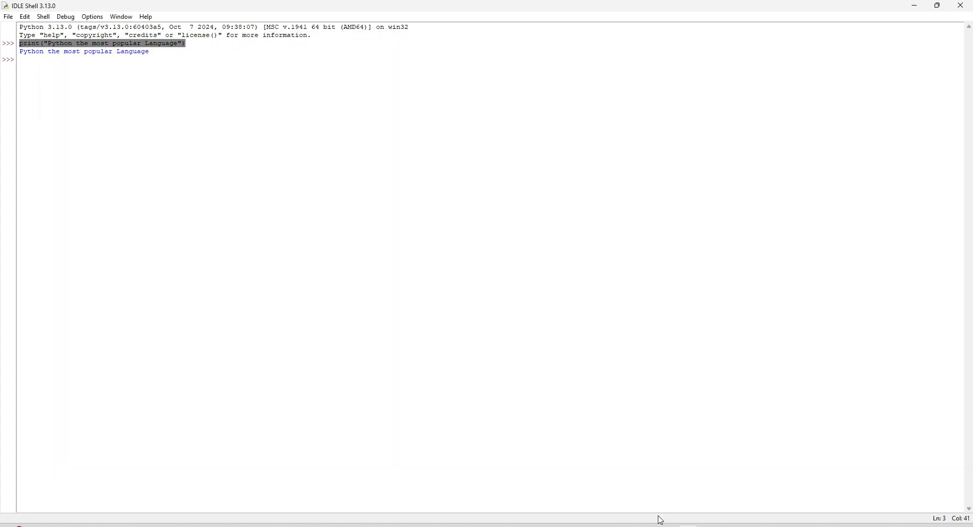
mouse_move(689, 525)
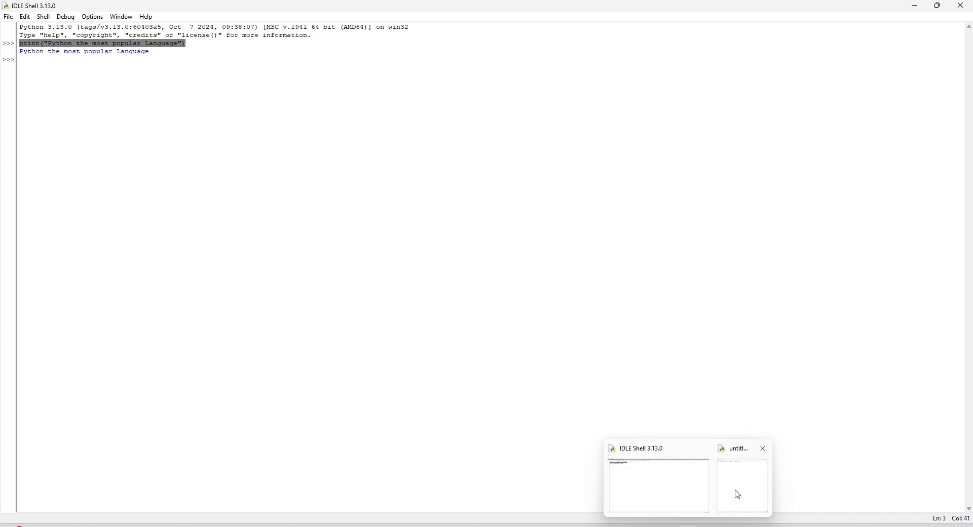
left_click(738, 494)
type("print(\"Python the most popular Language\")")
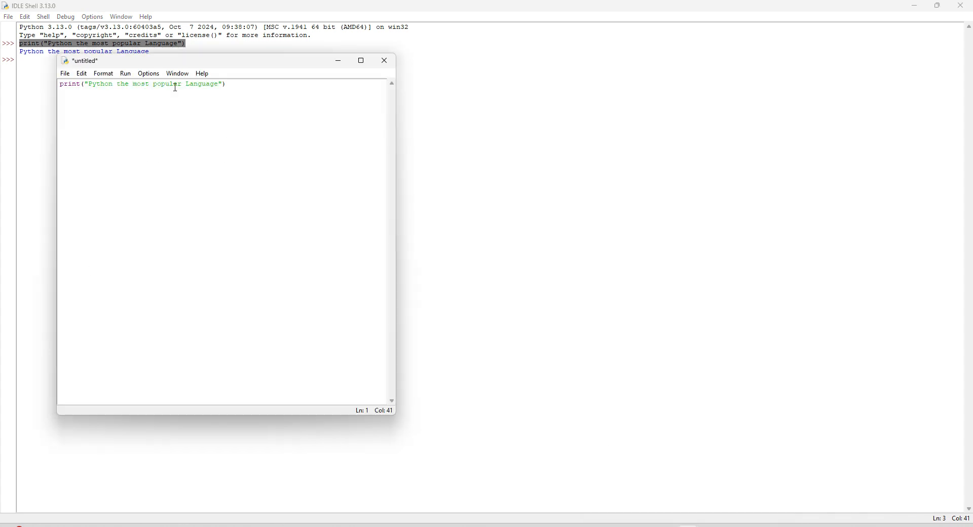
- Change the statement in the new file to print("Python has simple syntax")
double_click(96, 85)
left_click(156, 86)
double_click(157, 85)
left_click_drag(133, 84, 184, 84)
key("End")
left_click_drag(119, 84, 221, 84)
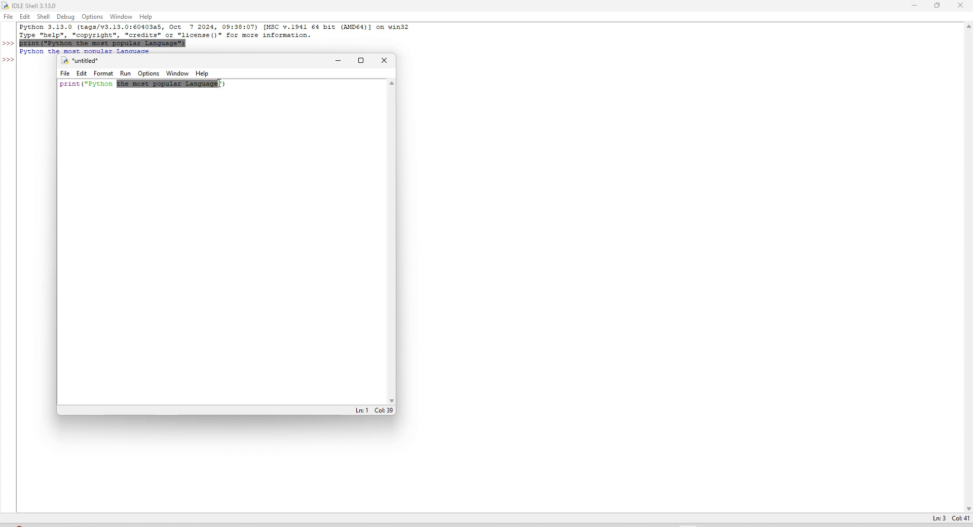
type("is")
key("BackSpace")
key("BackSpace")
key("BackSpace")
type("has ")
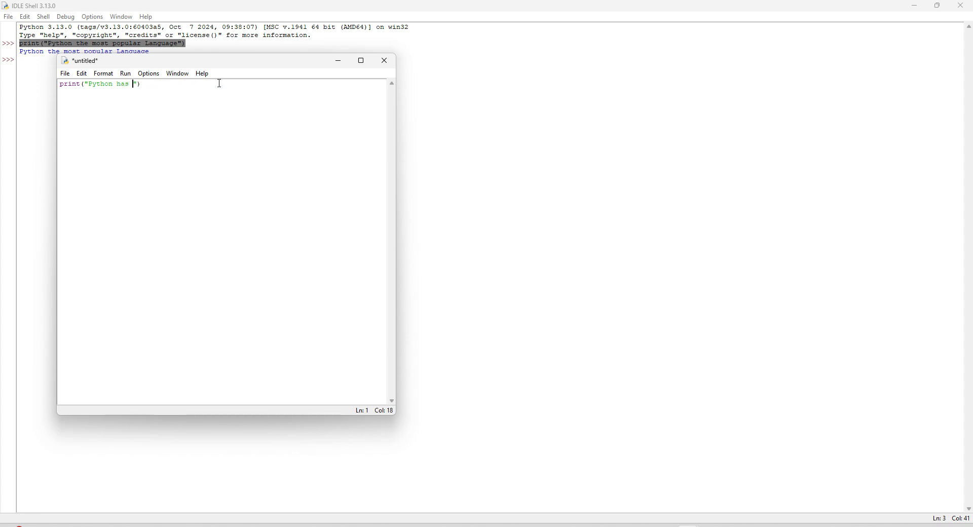
type("simple syntax\")")
- Run the untitled module, agree to save its source, and create a folder named pythonfile on the Desktop for it
left_click(126, 79)
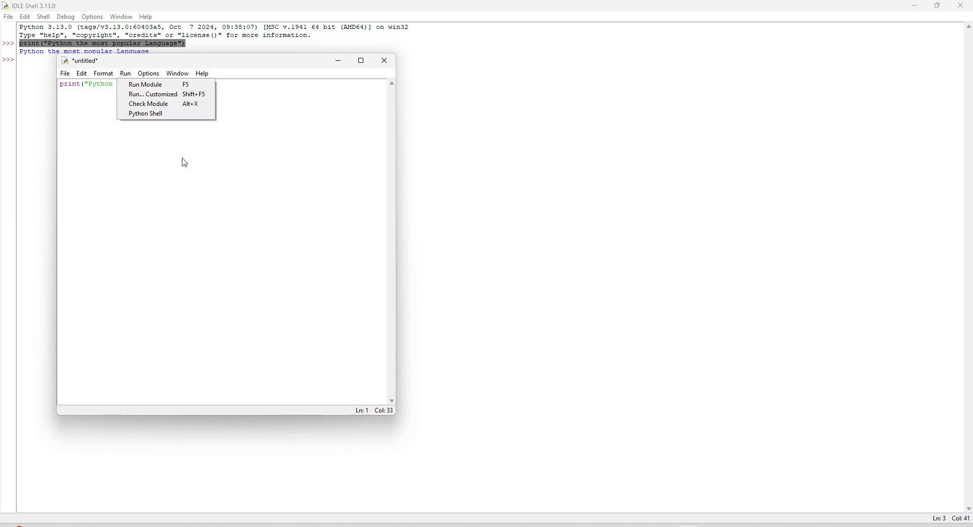
left_click(152, 87)
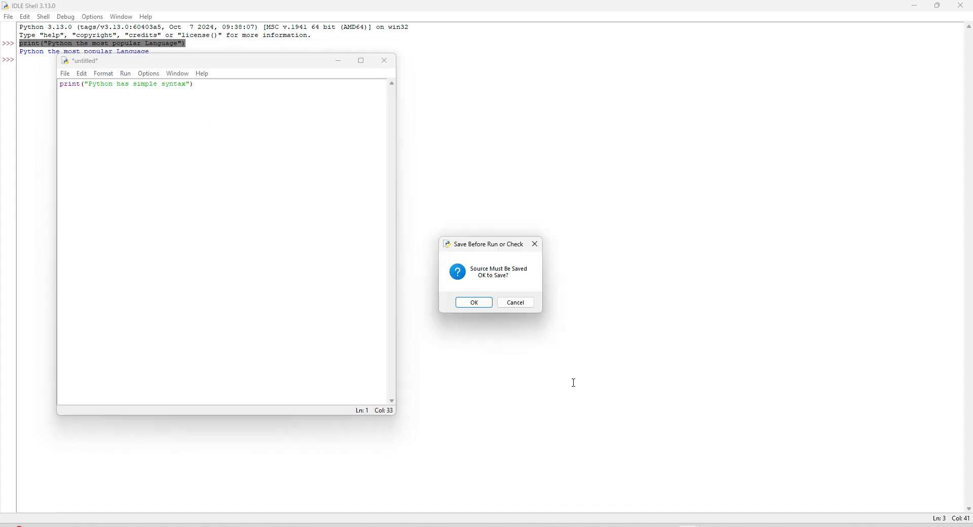
left_click(482, 306)
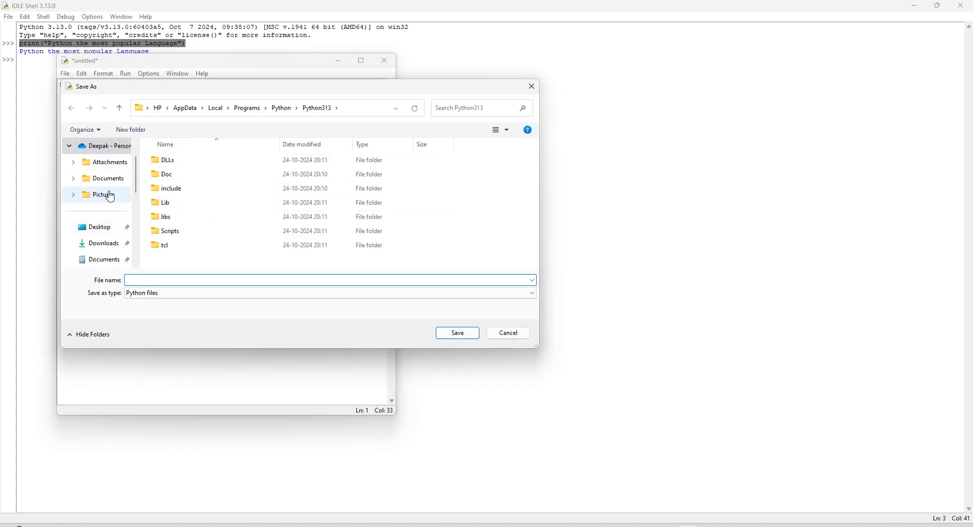
scroll(101, 228, "down", 1)
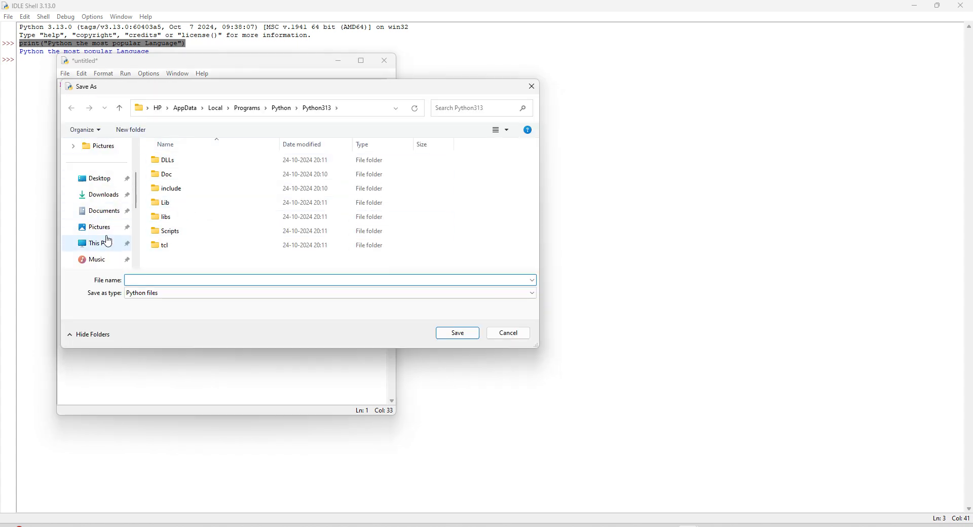
left_click(100, 177)
right_click(446, 209)
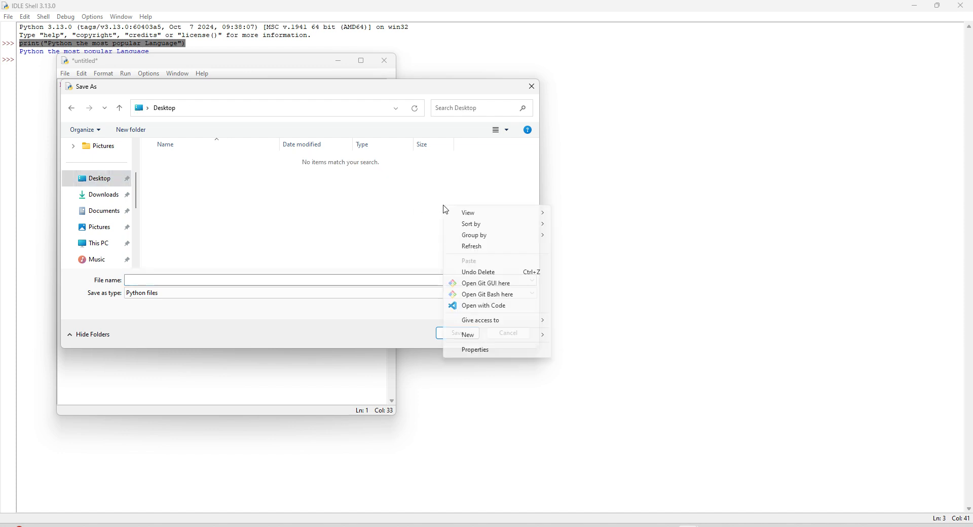
mouse_move(515, 336)
left_click(570, 339)
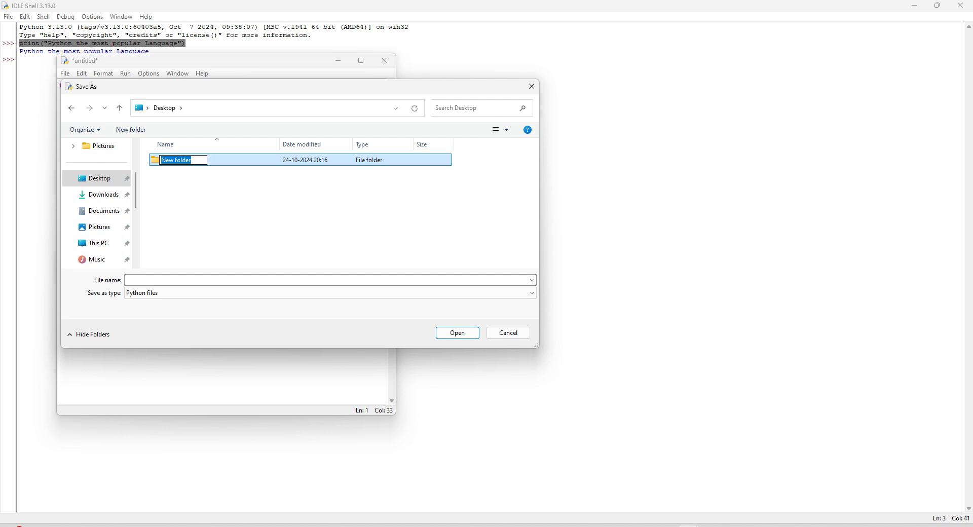
type("pythonfile")
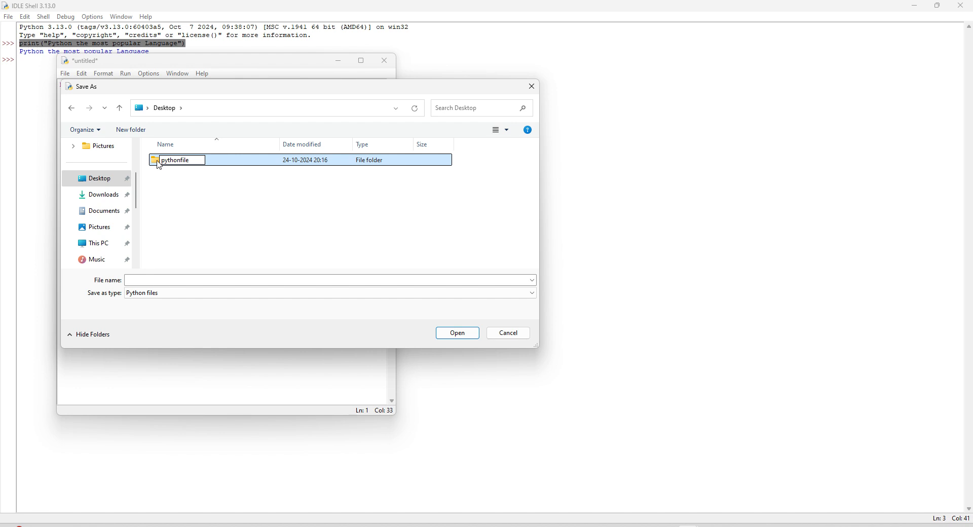
key("Return")
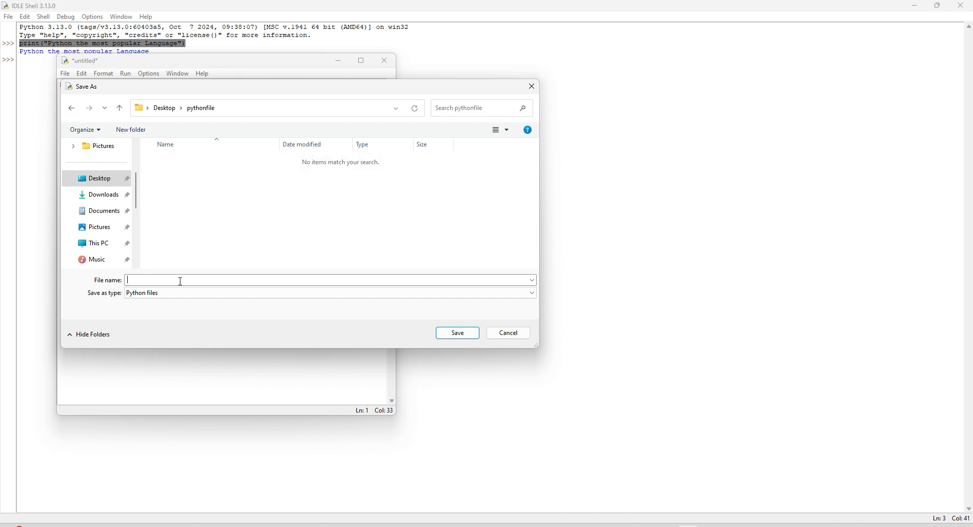
- Save the script as test, a Python file, in the pythonfile folder so that it runs
left_click(181, 282)
type("test")
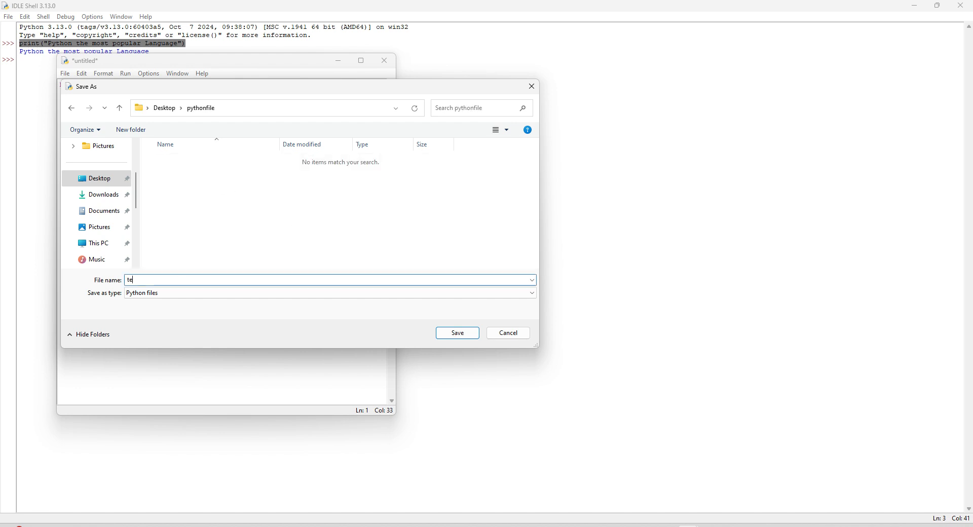
left_click(458, 334)
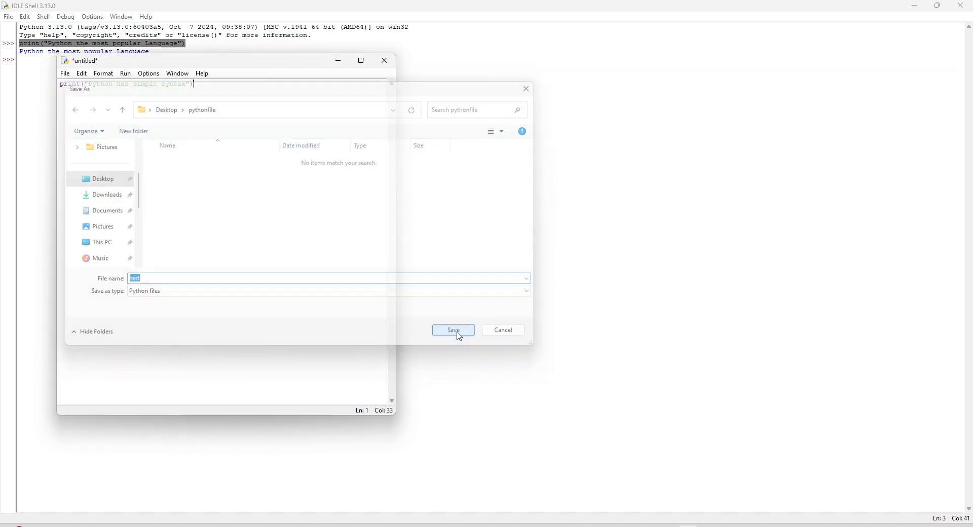
left_click(456, 336)
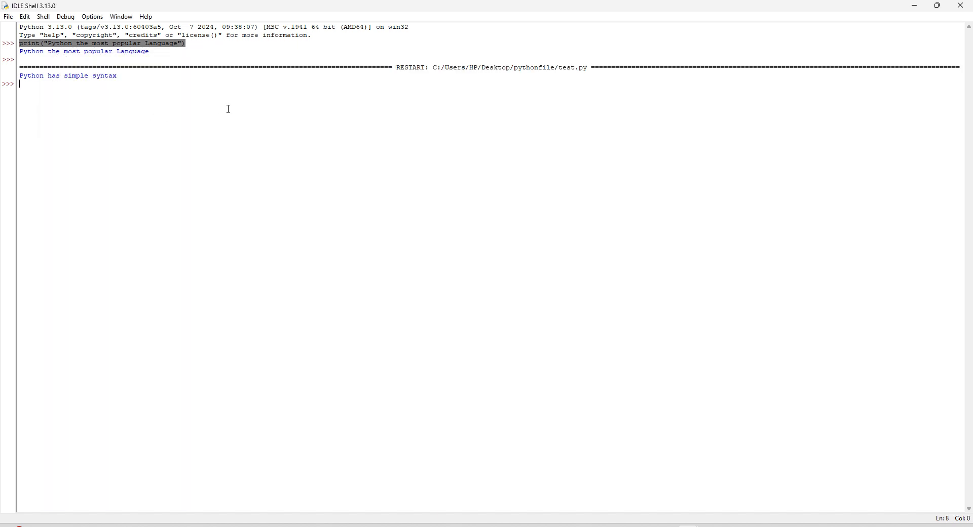
- Examine the script's output line in the IDLE shell below the restart line for test.py
double_click(22, 77)
left_click_drag(94, 77, 127, 75)
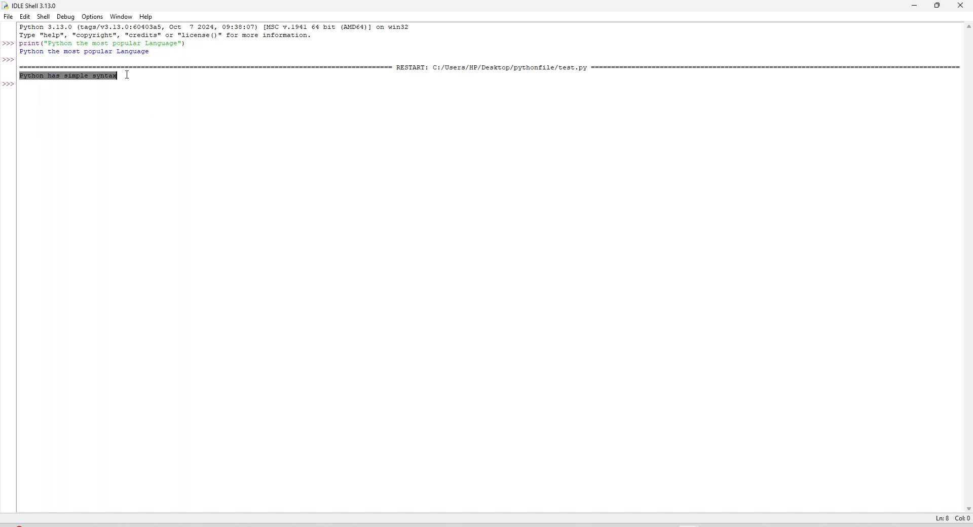
left_click(128, 75)
left_click_drag(19, 76, 130, 75)
left_click(256, 150)
double_click(106, 76)
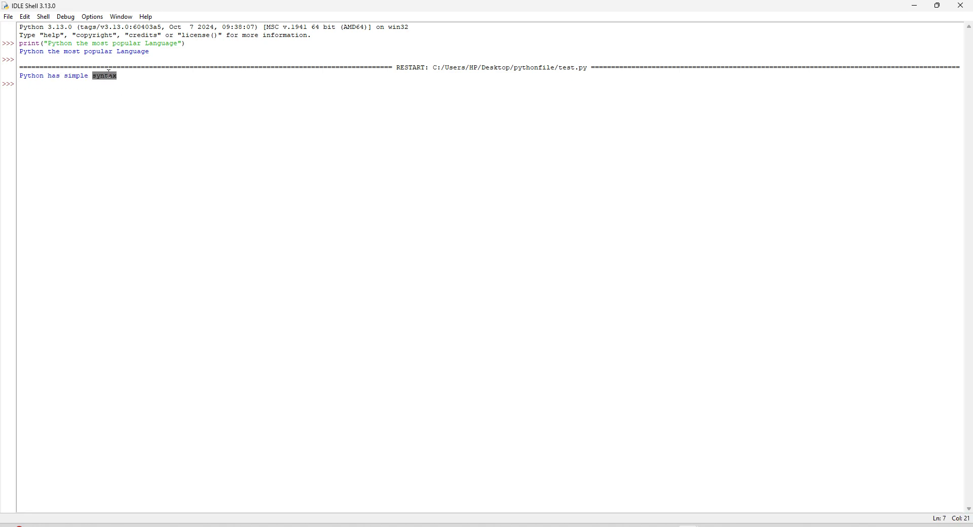
left_click(134, 69)
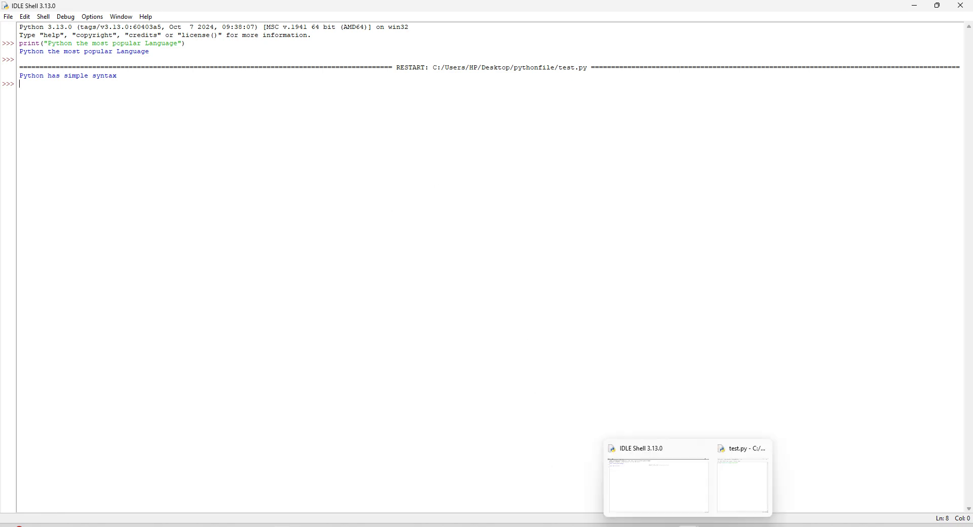
- Minimize the open windows to reach the desktop and open the pythonfile folder there
left_click(353, 526)
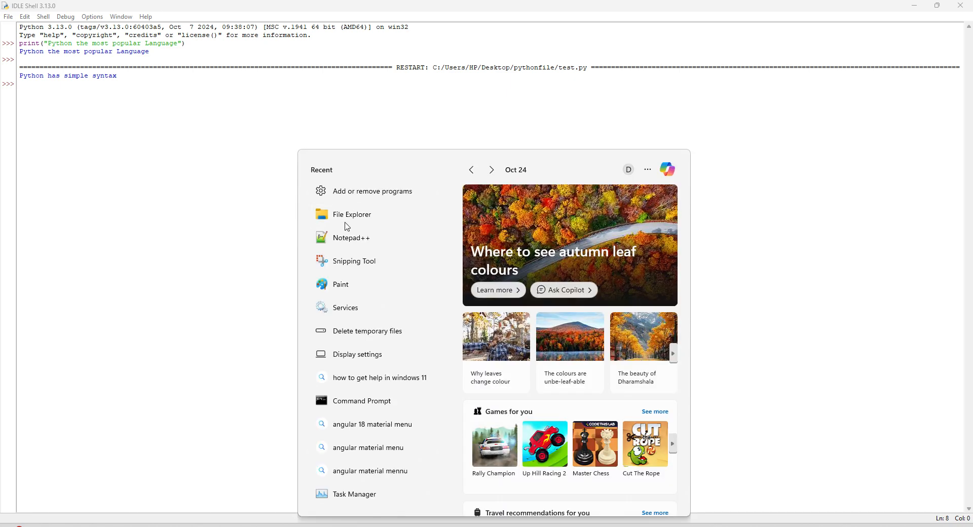
left_click(348, 215)
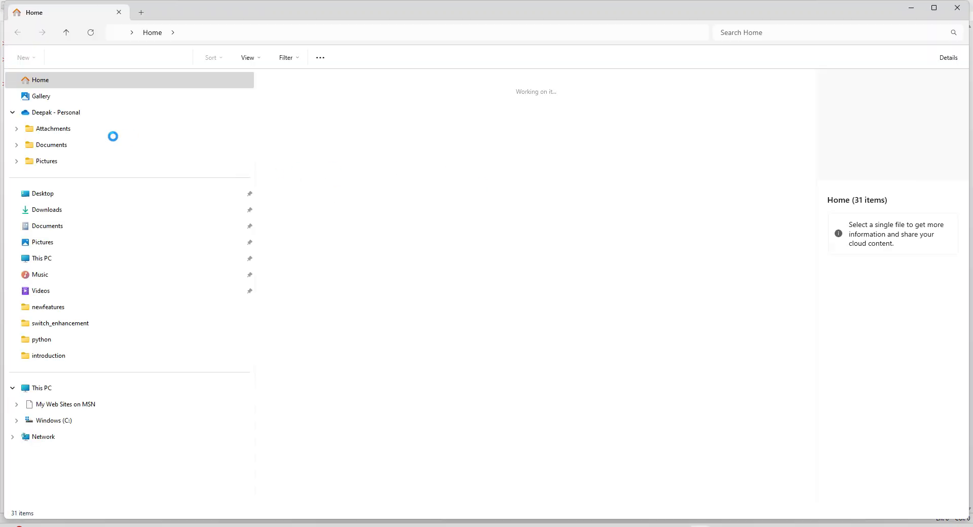
left_click(910, 7)
left_click(916, 6)
left_click(916, 8)
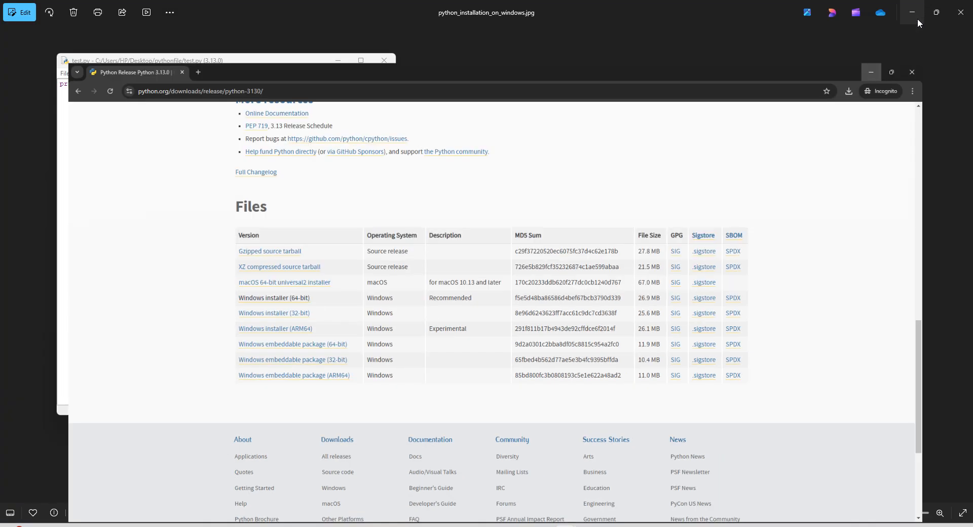
left_click(917, 14)
left_click(911, 15)
left_click(912, 16)
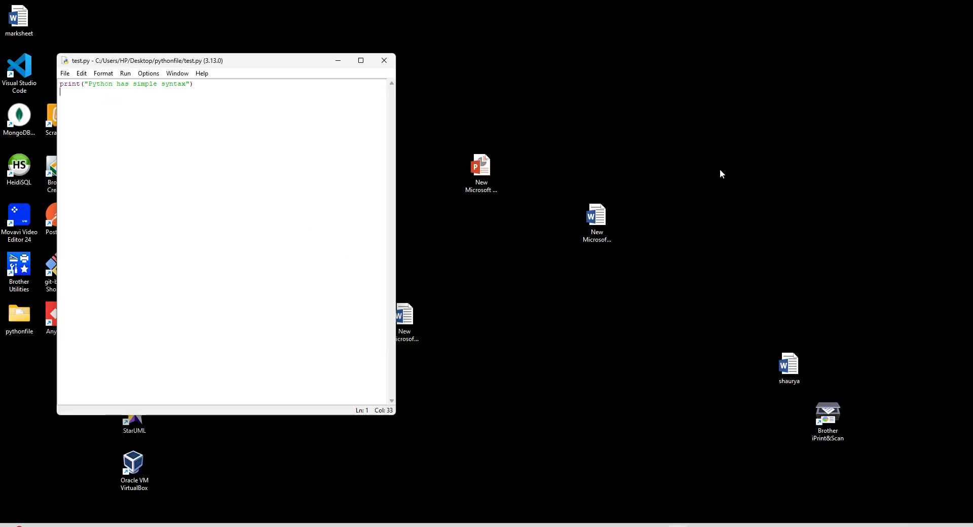
left_click(337, 61)
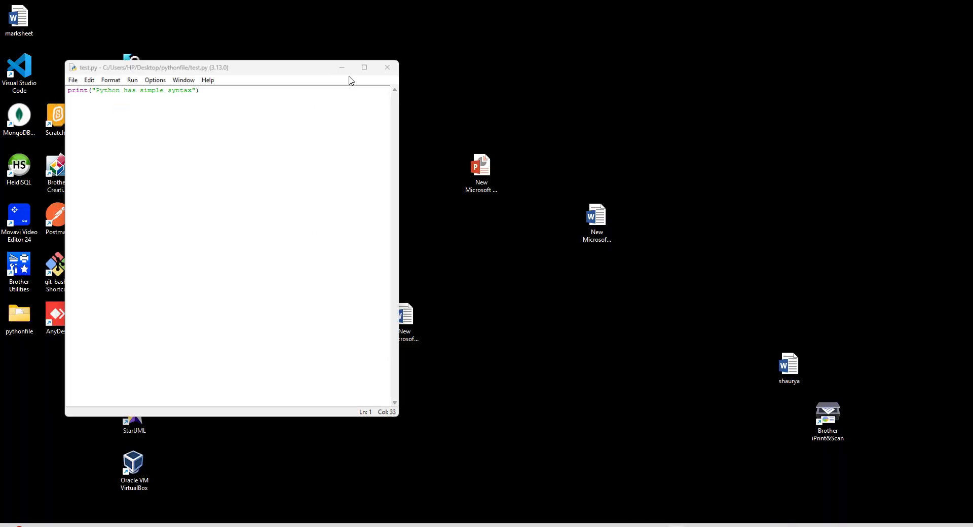
double_click(23, 318)
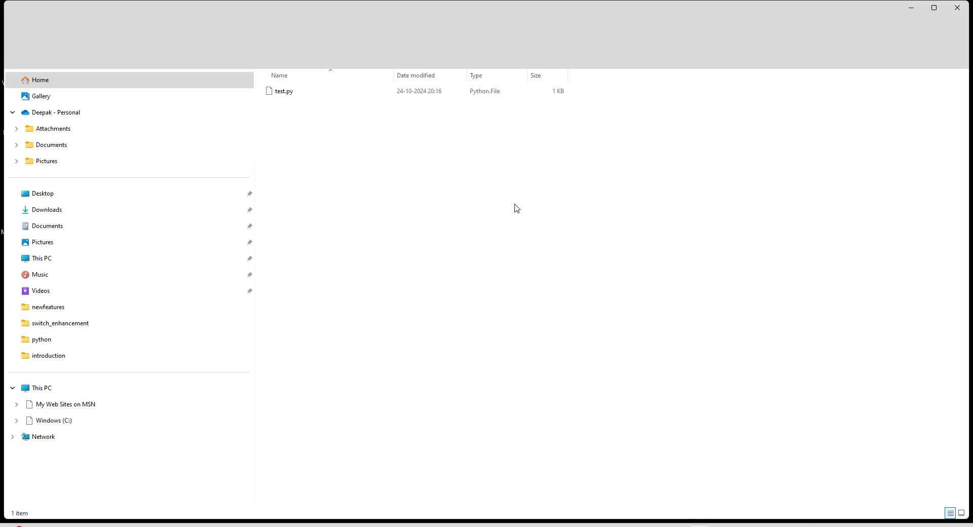
- Open a terminal in the pythonfile folder and start the Python interpreter to check its version line
right_click(366, 165)
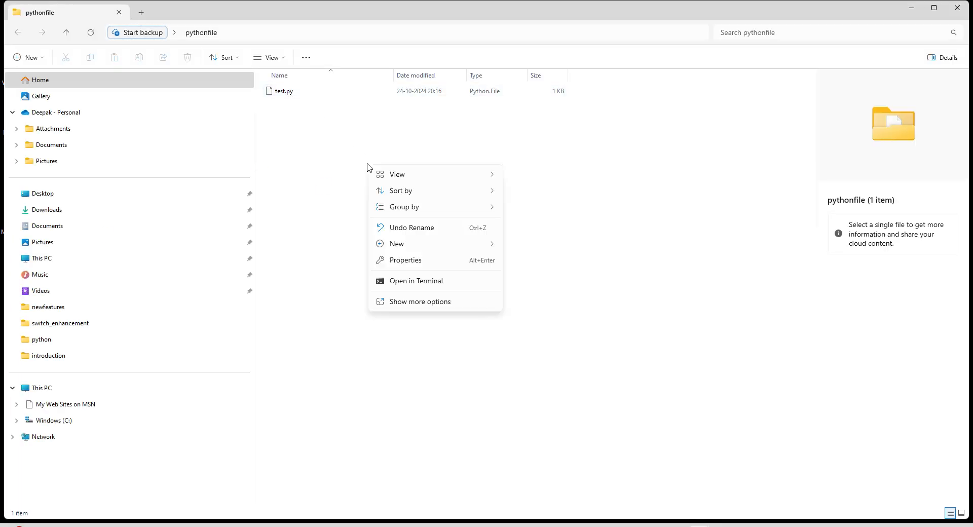
left_click(432, 285)
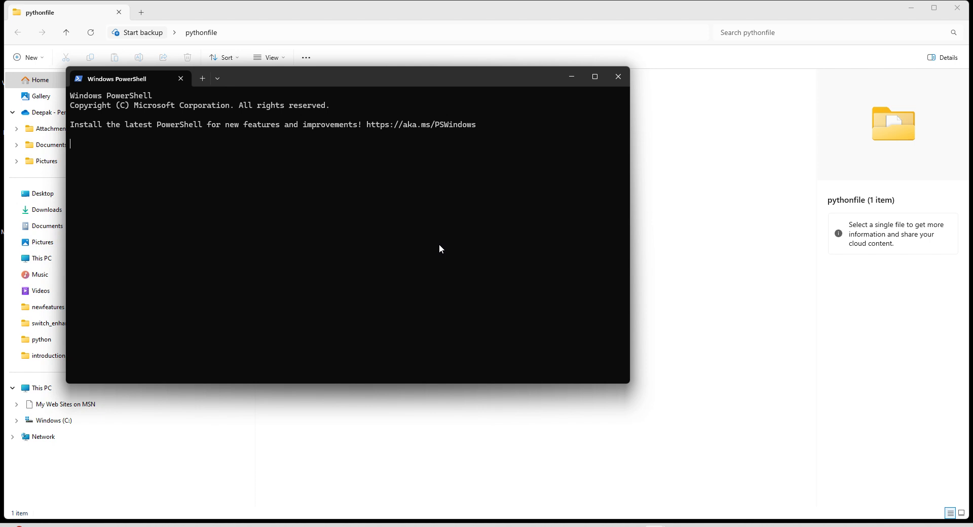
type("python")
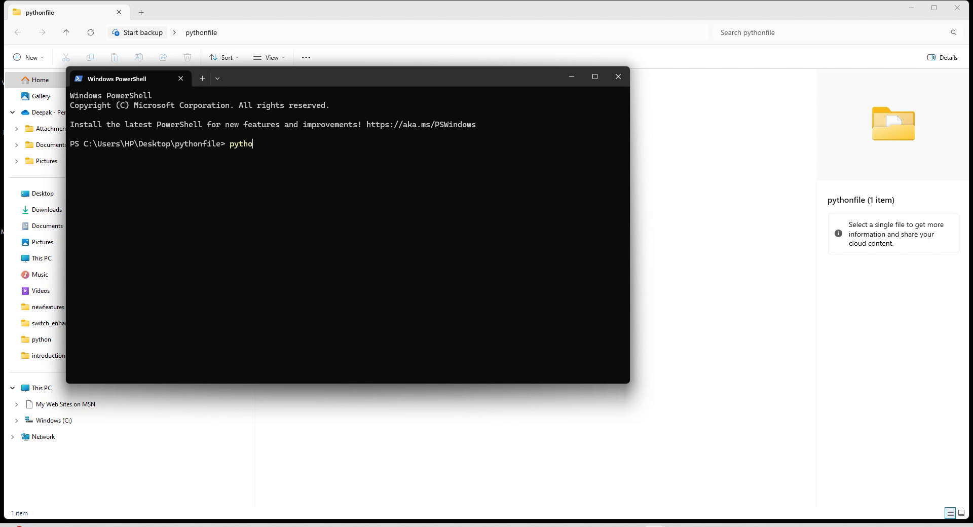
key("Return")
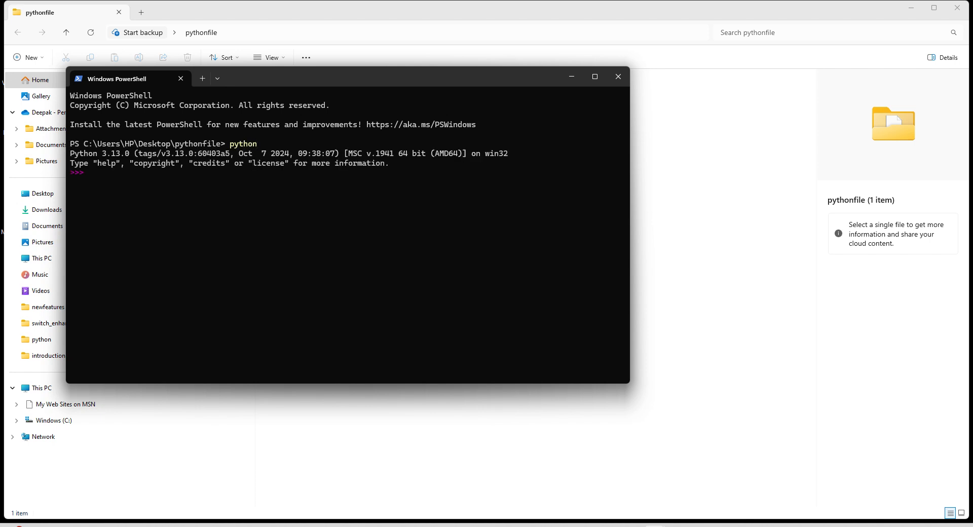
left_click_drag(71, 154, 142, 159)
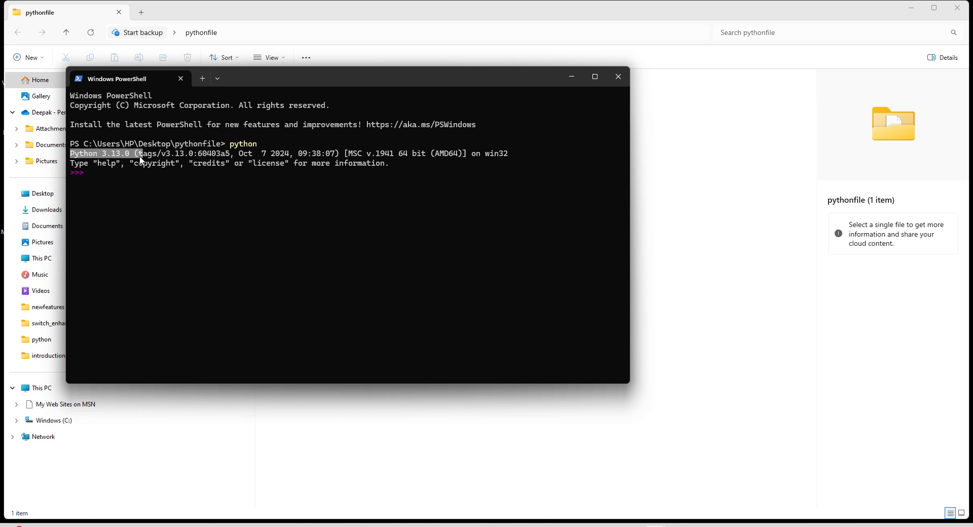
left_click(133, 176)
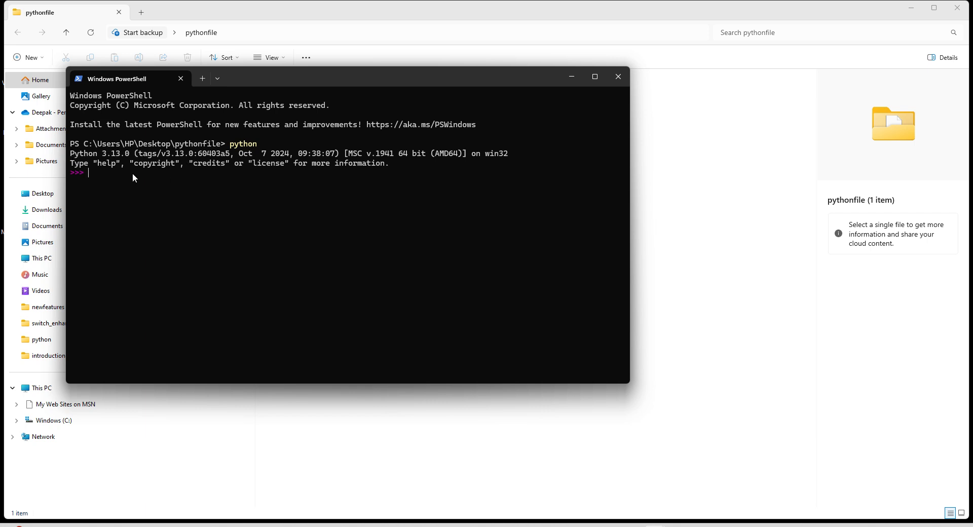
- Try to run python test.py at the Python prompt and check the script's file name in the pythonfile folder
type("python test.py")
key("Return")
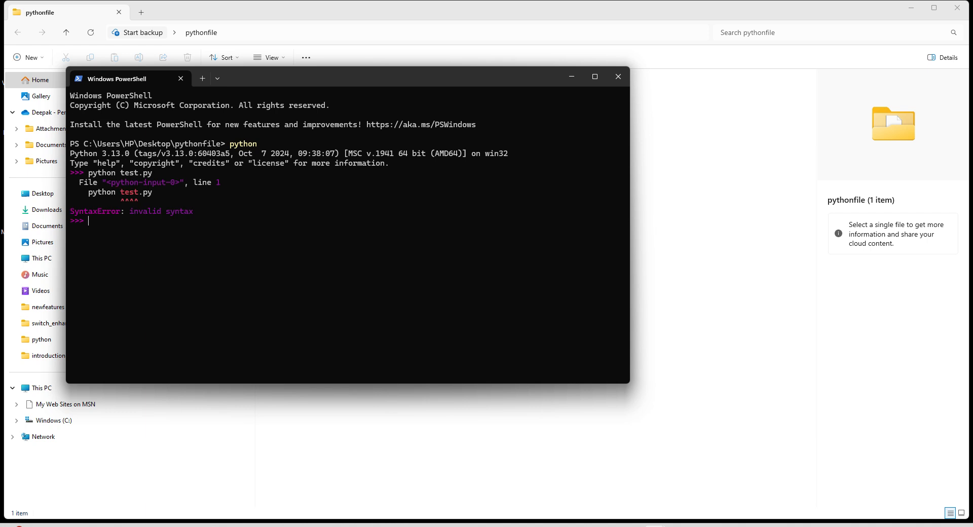
left_click(252, 3)
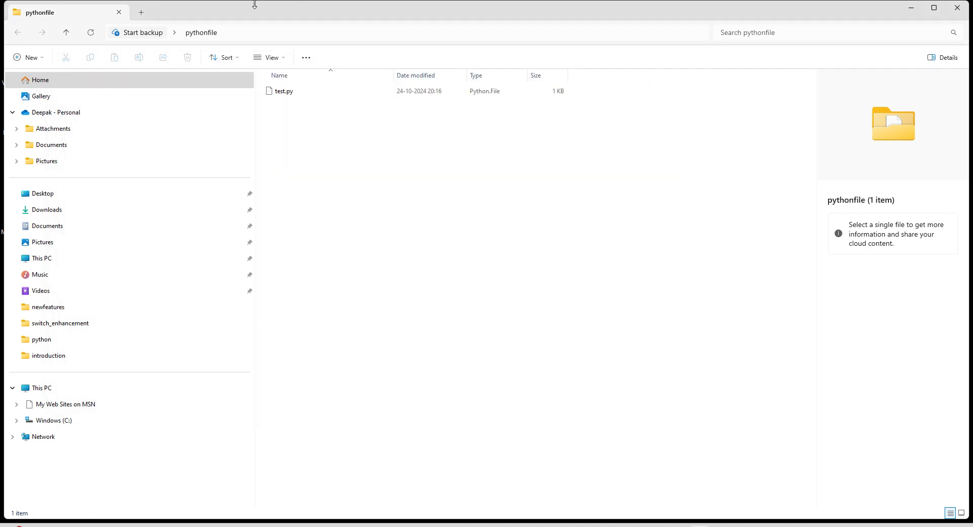
left_click(294, 97)
key("alt+Tab")
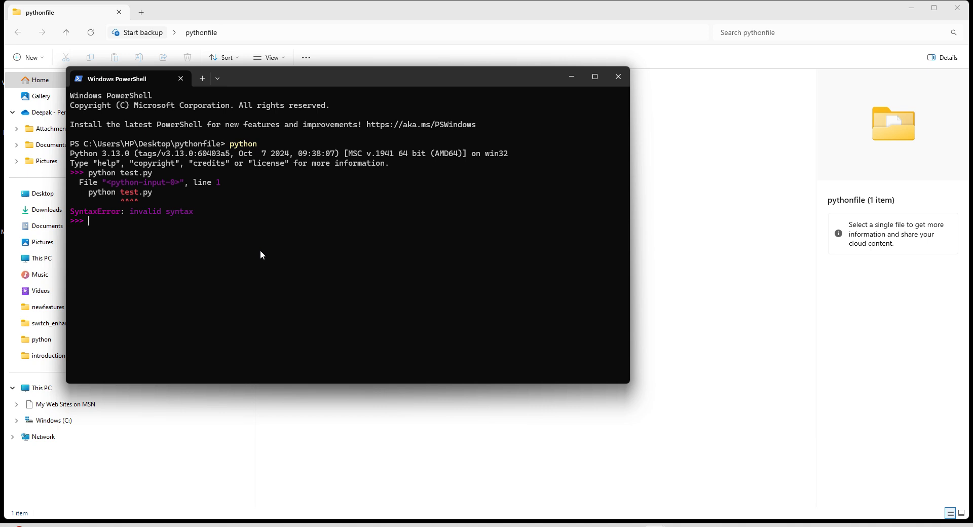
- Try the command python test at the Python prompt, and retry it as python test.py with the terminal moved below the file listing
key("Up")
key("BackSpace")
key("BackSpace")
key("BackSpace")
key("Return")
key("Up")
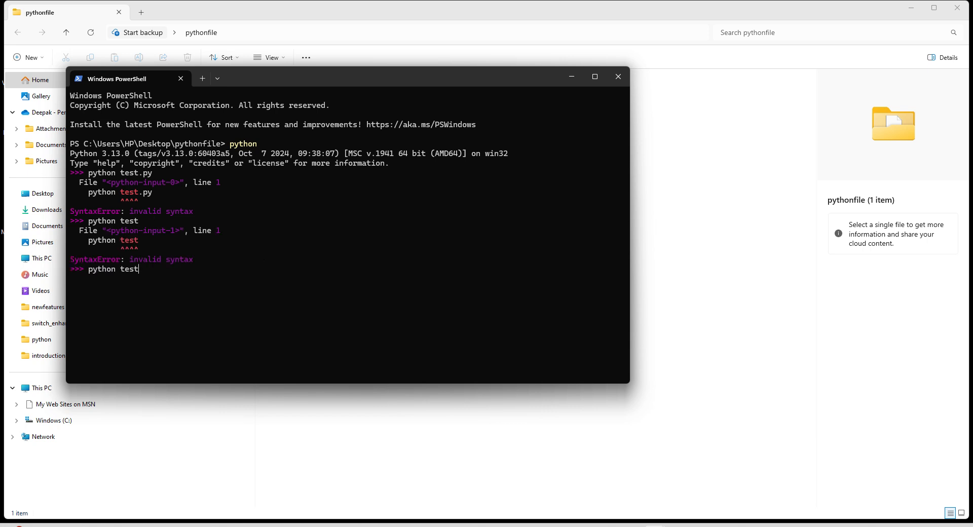
left_click_drag(288, 79, 343, 177)
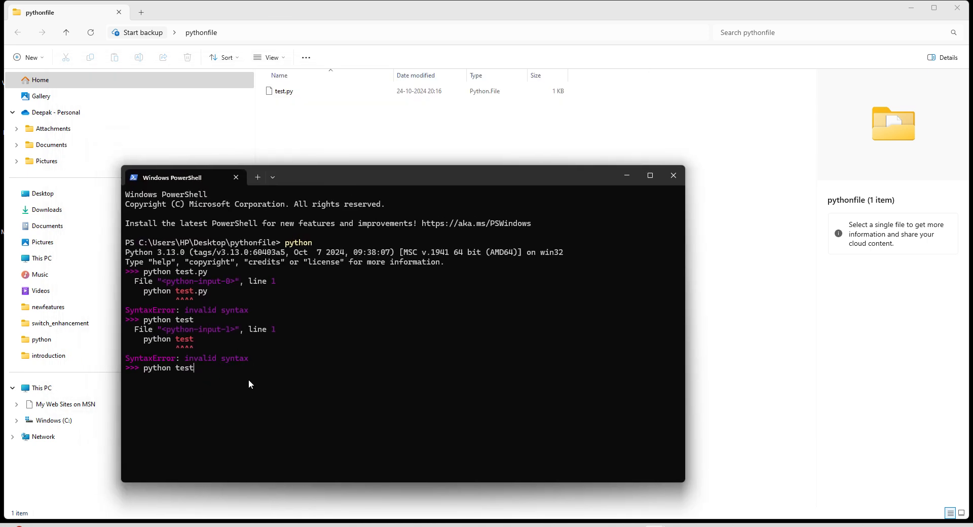
type(".py")
key("Return")
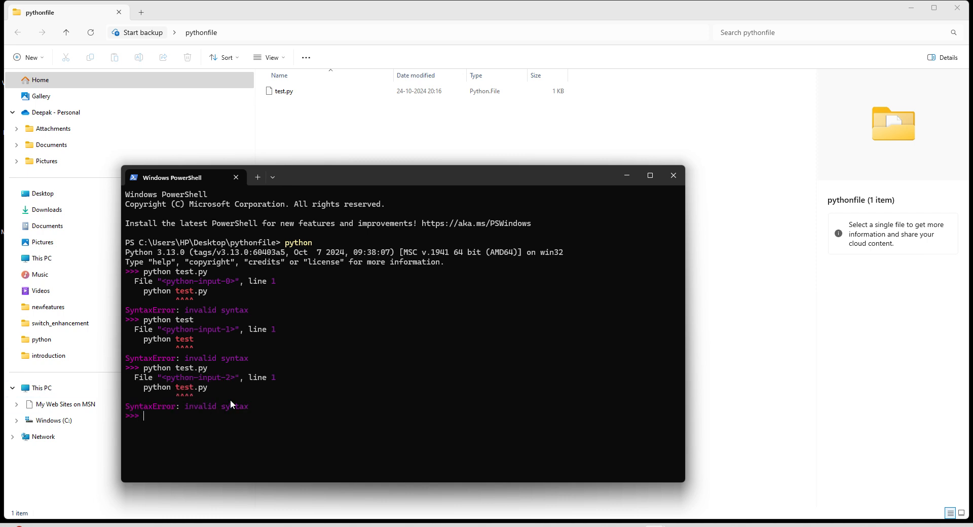
- Check the test.py file in the pythonfile folder and return to the PowerShell window
left_click(523, 124)
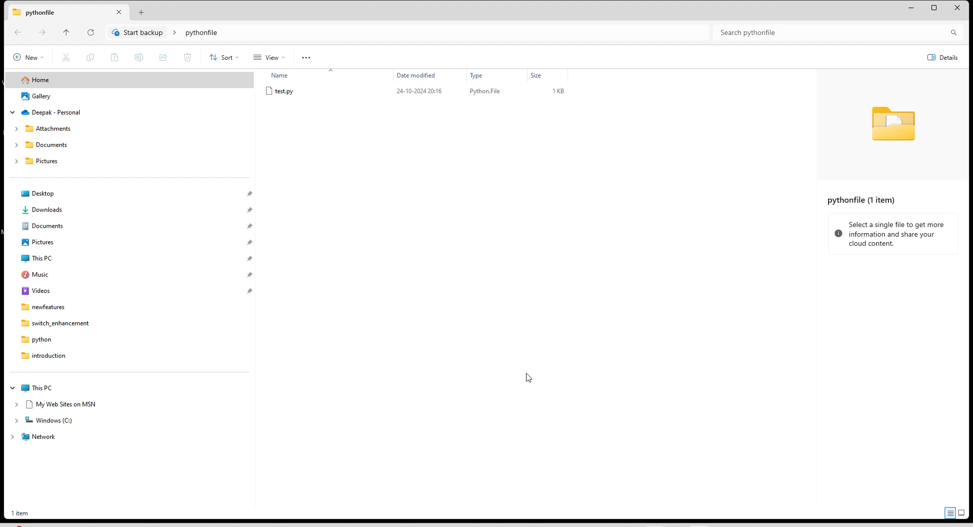
left_click(310, 96)
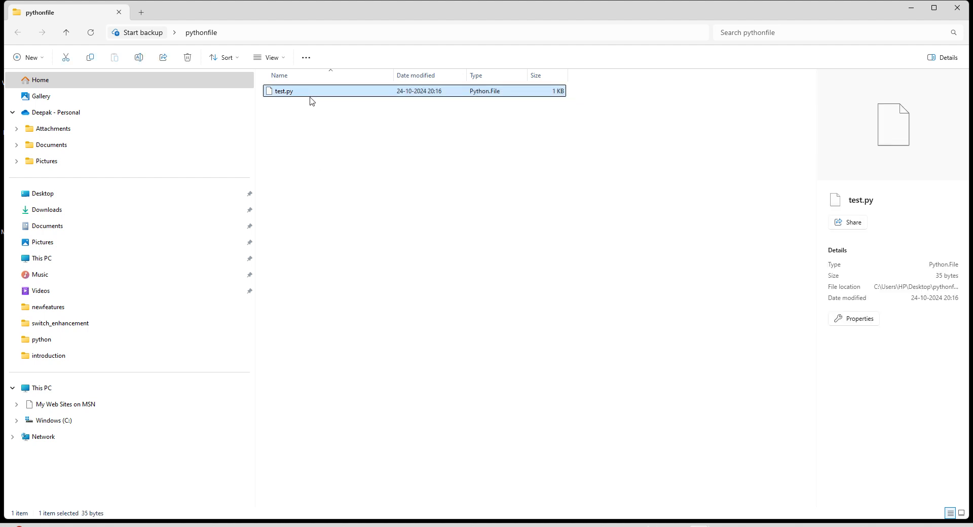
left_click(312, 101)
right_click(374, 157)
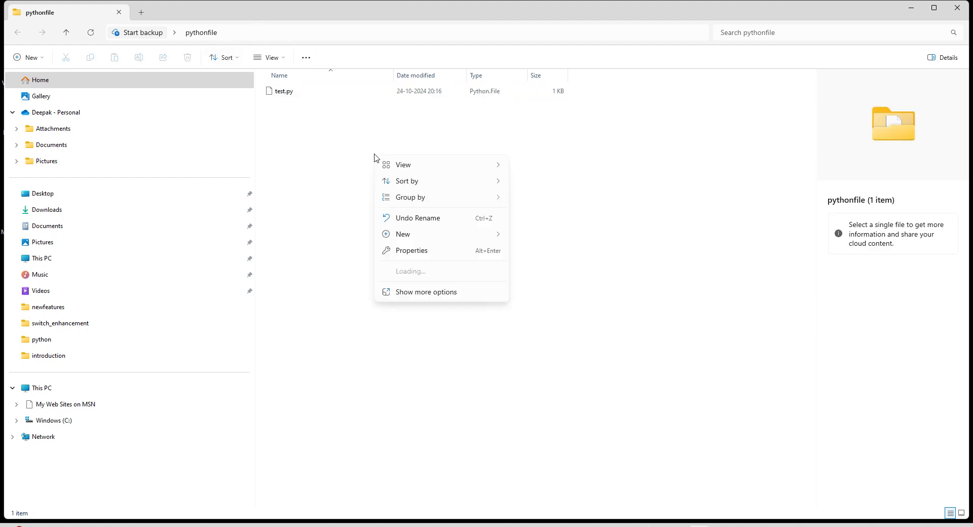
left_click(461, 433)
left_click(655, 526)
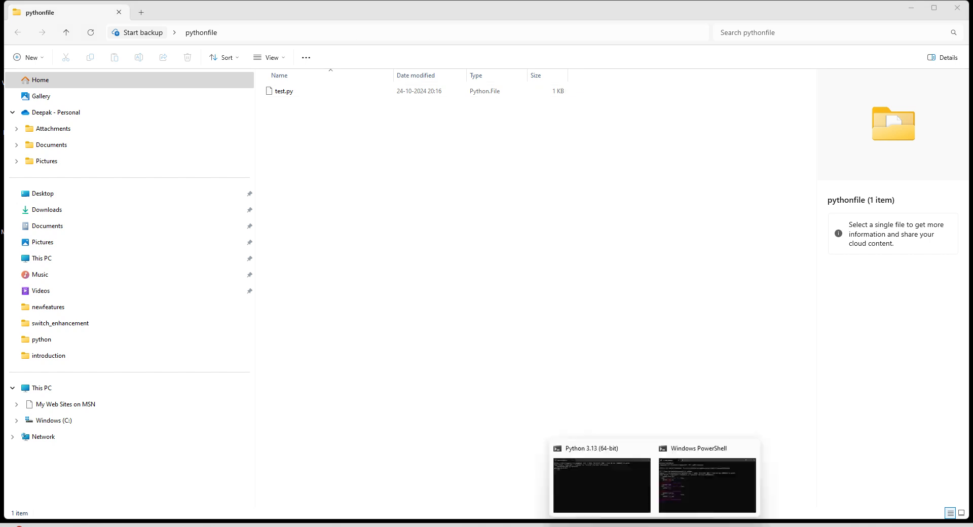
left_click(698, 511)
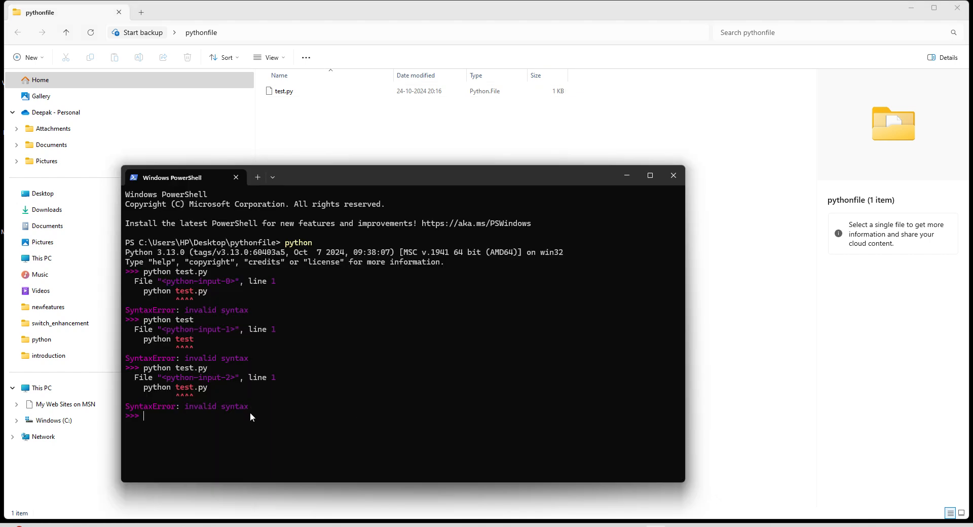
- Enter python at the interpreter prompt, interrupt it, and close the PowerShell window
double_click(298, 243)
double_click(152, 272)
left_click(165, 412)
type("python")
key("ctrl+c")
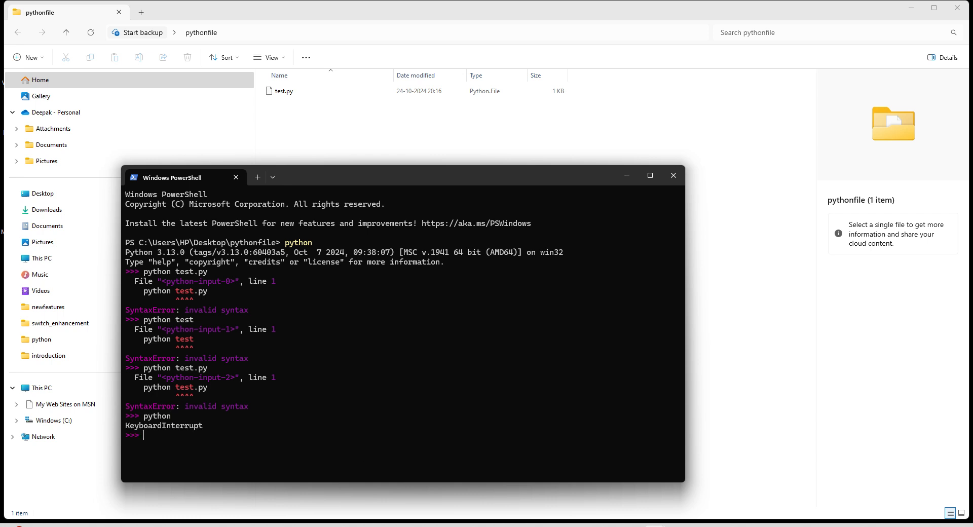
left_click(674, 175)
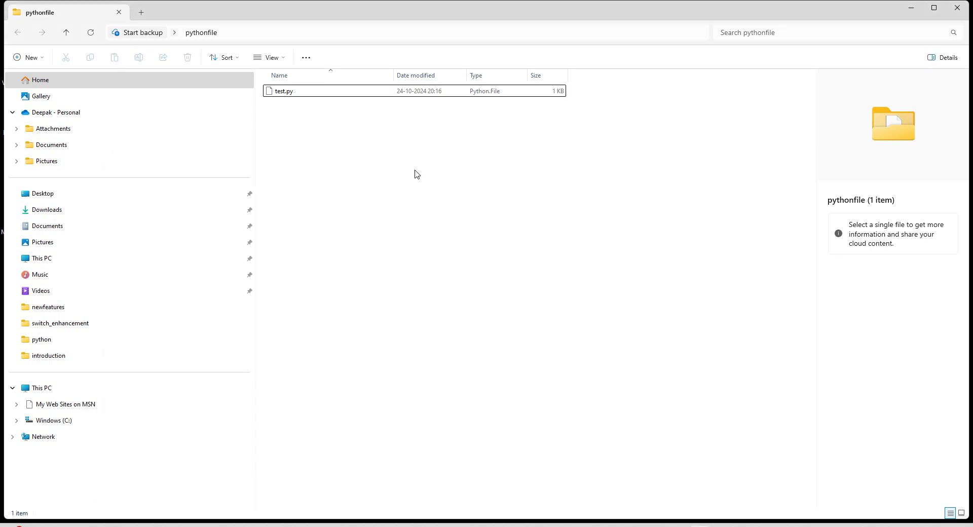
- Open a new terminal in the pythonfile folder, run python test.py from its PowerShell prompt, and highlight the output line
right_click(457, 211)
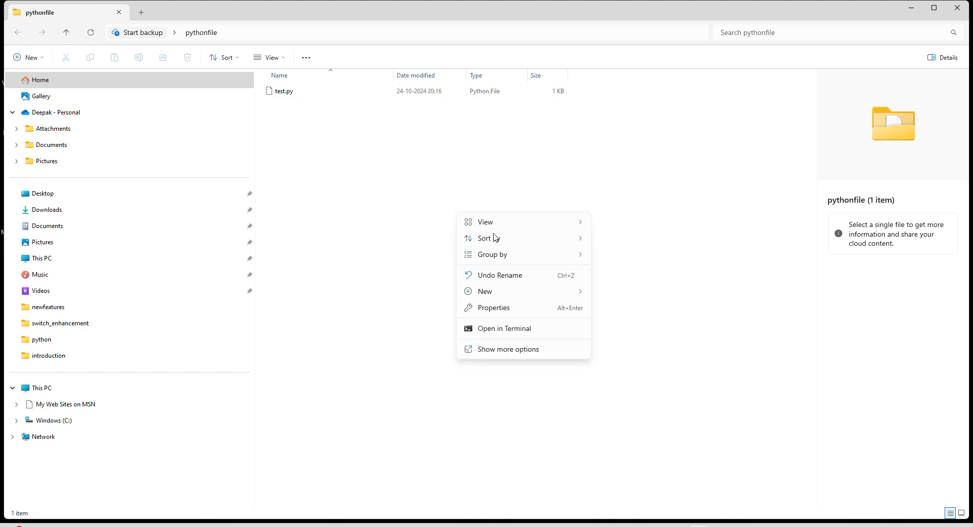
left_click(509, 328)
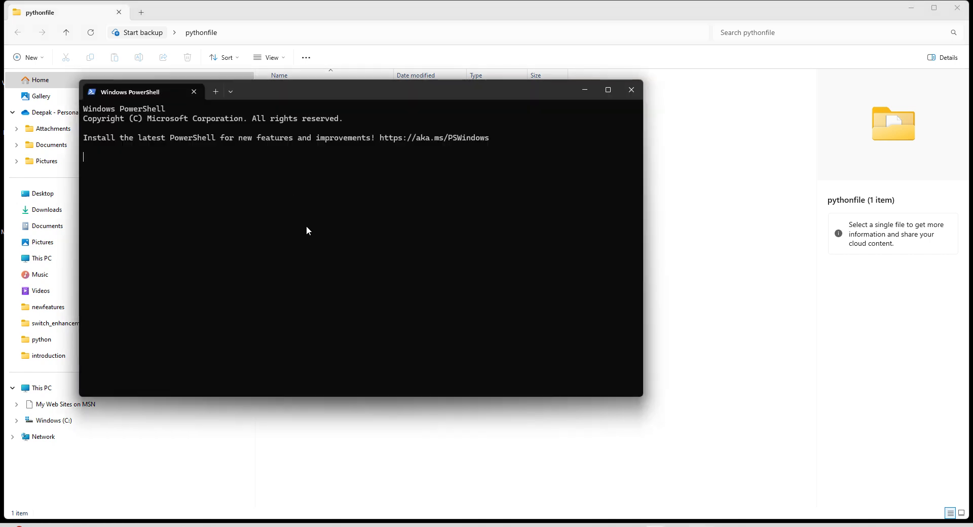
left_click_drag(310, 91, 368, 203)
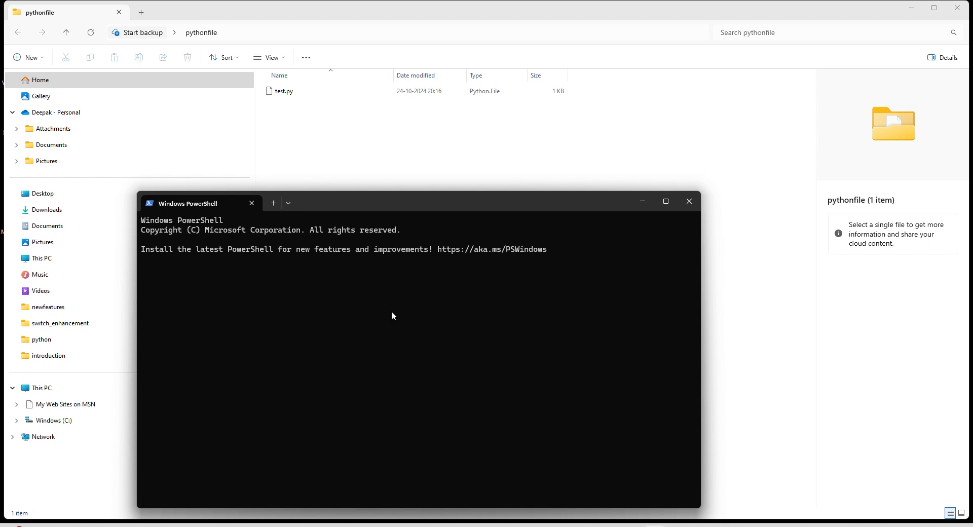
type("py")
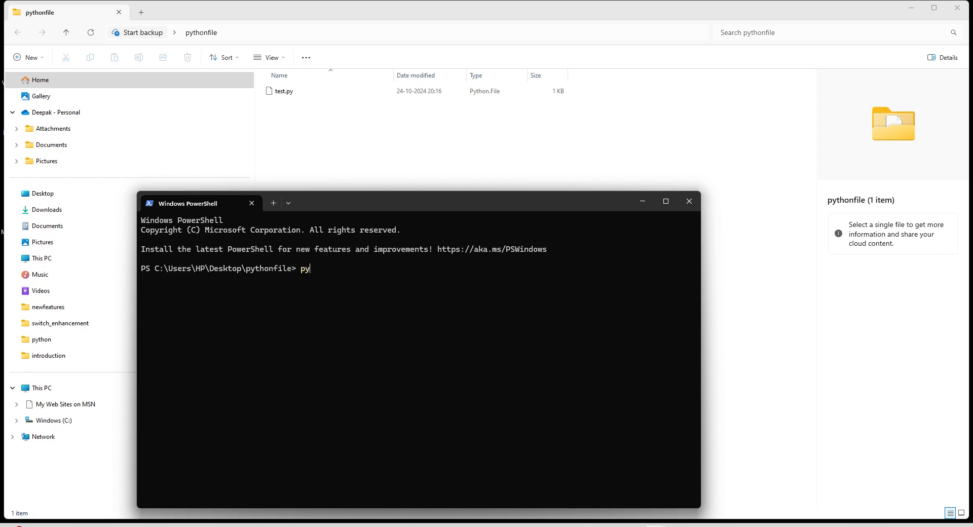
type("thon test.py")
key("Return")
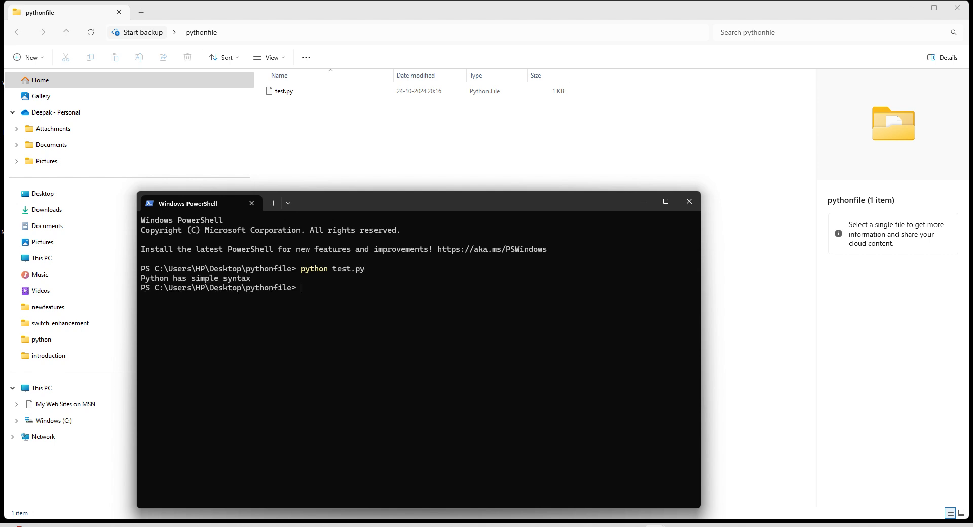
left_click_drag(144, 275, 257, 275)
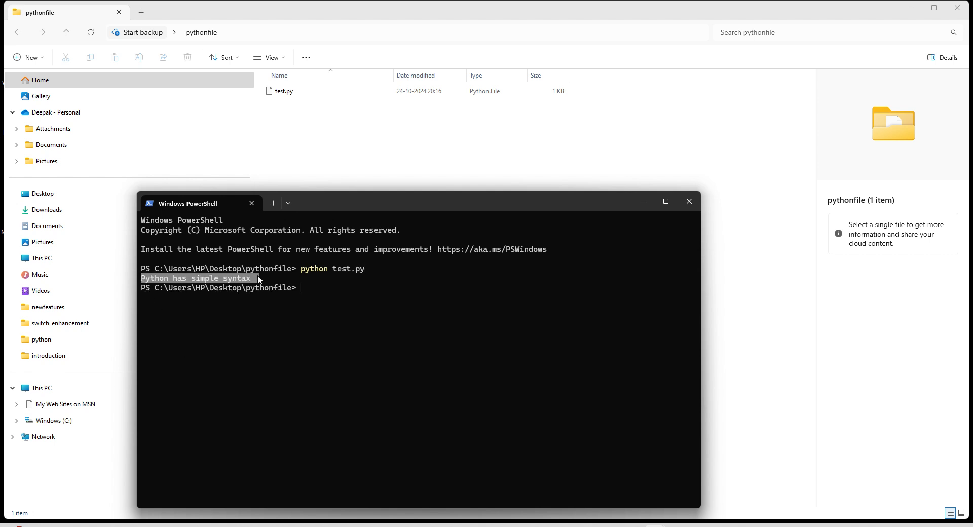
- Minimize the terminal, open test.py in Notepad++, and select its print statement
left_click(642, 201)
left_click(297, 93)
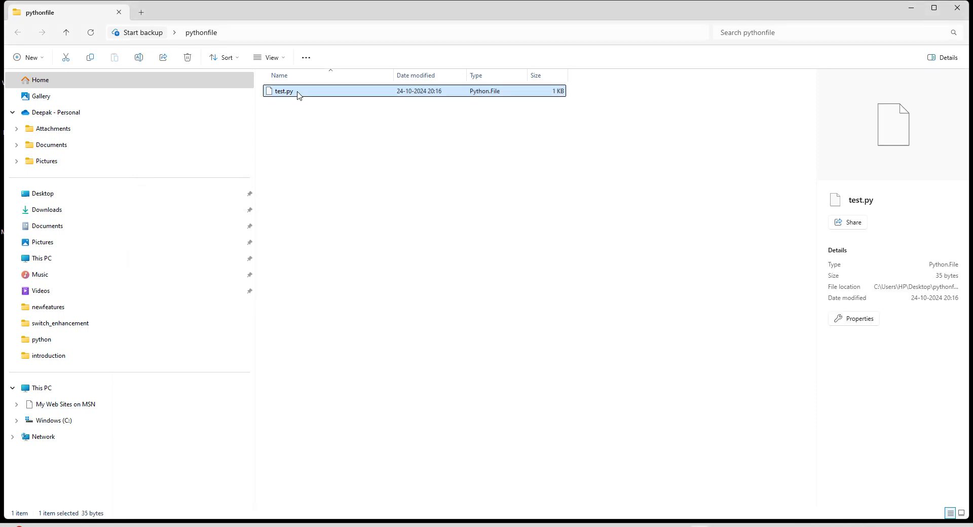
right_click(297, 93)
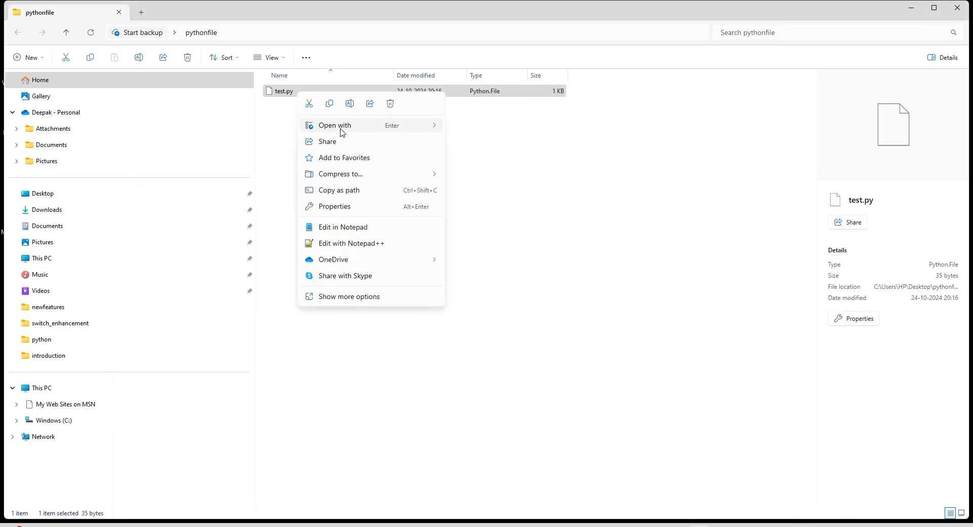
mouse_move(342, 130)
left_click(529, 133)
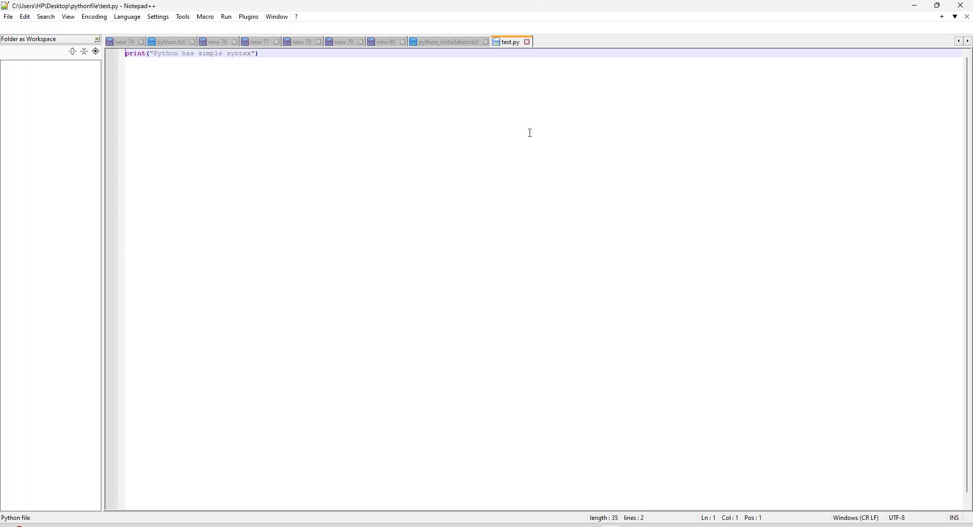
left_click_drag(264, 54, 117, 35)
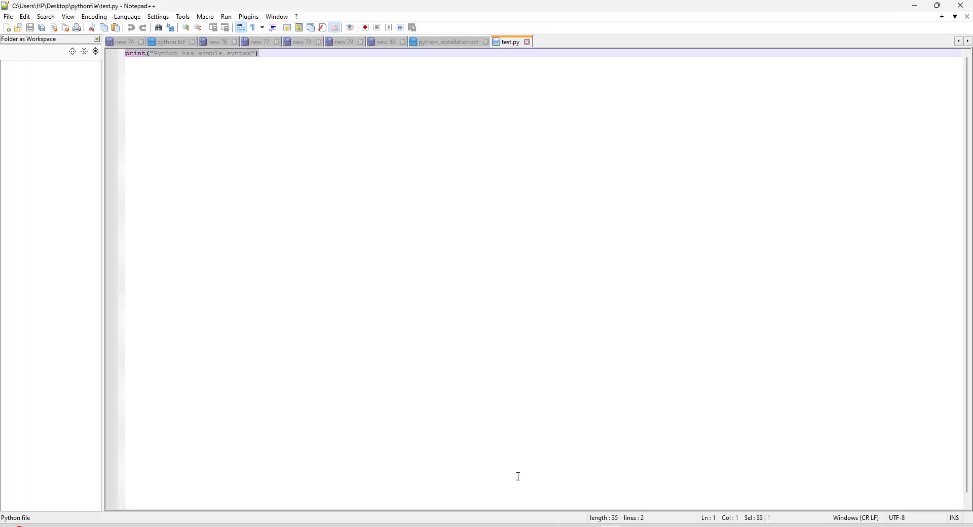
- Compare the PowerShell output line with the print statement in test.py, and minimize the terminal again
left_click(655, 526)
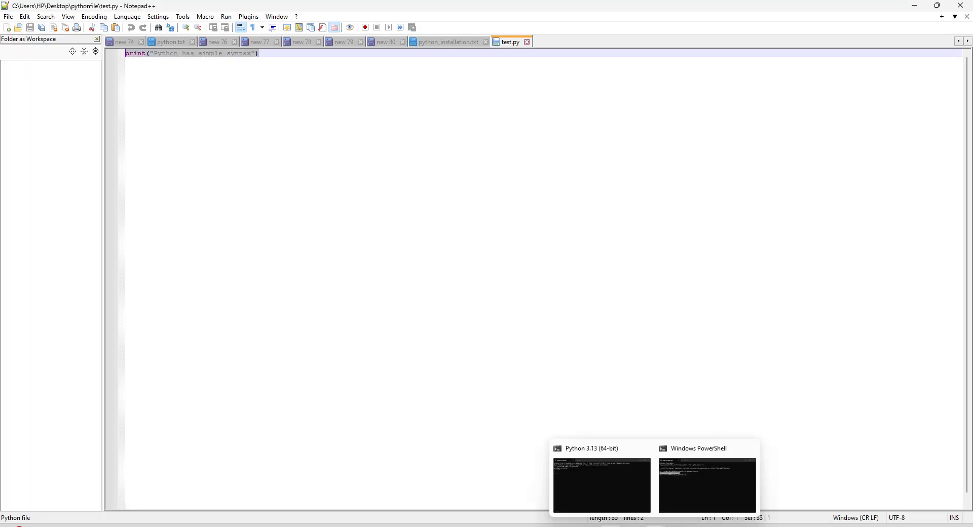
left_click(701, 495)
left_click(257, 276)
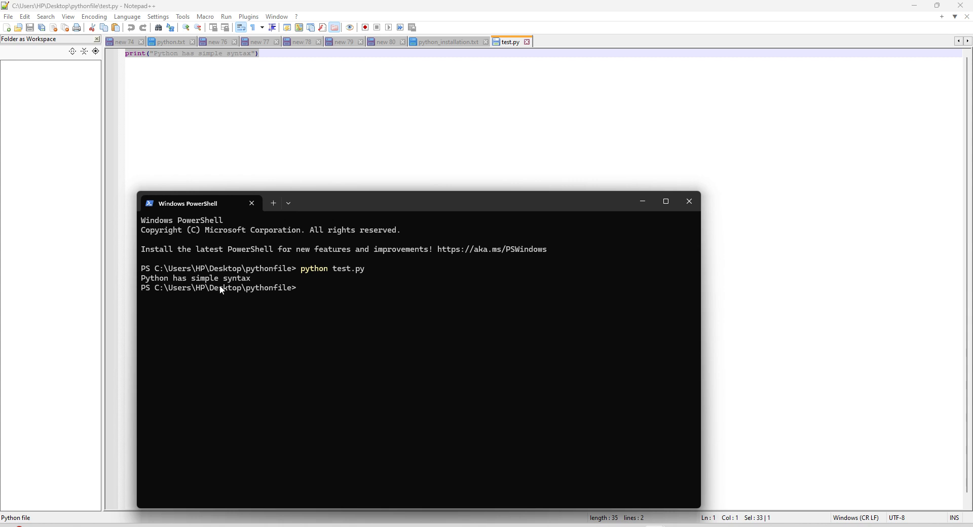
left_click(644, 200)
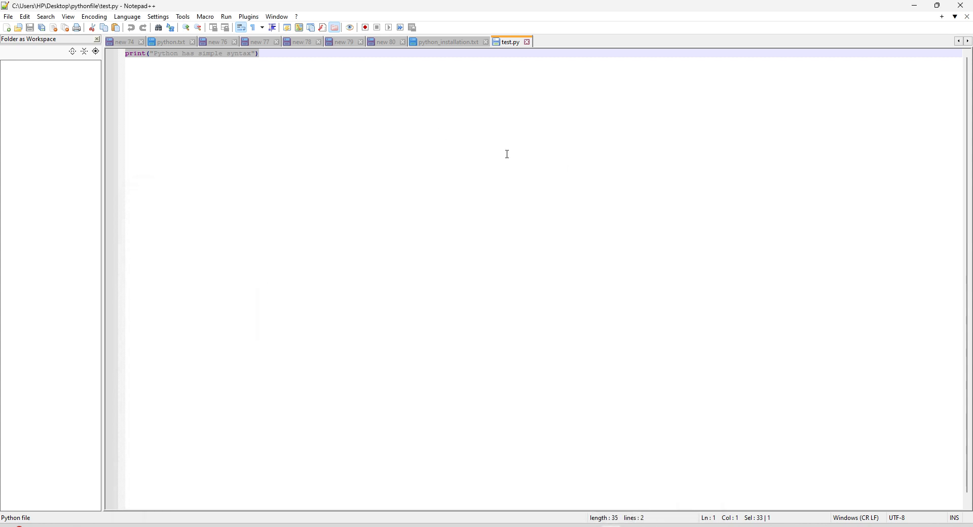